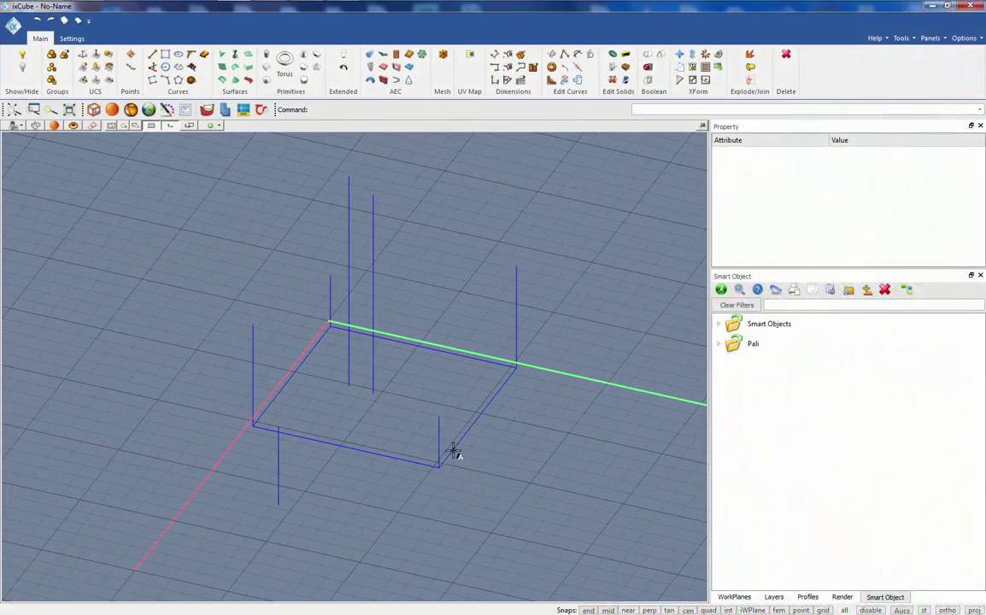
# Start a Conical Surface boundary at the upper end of the corner post on the red axis, continuing to the post diagonally opposite the origin
pyautogui.scroll(3, 452, 450)
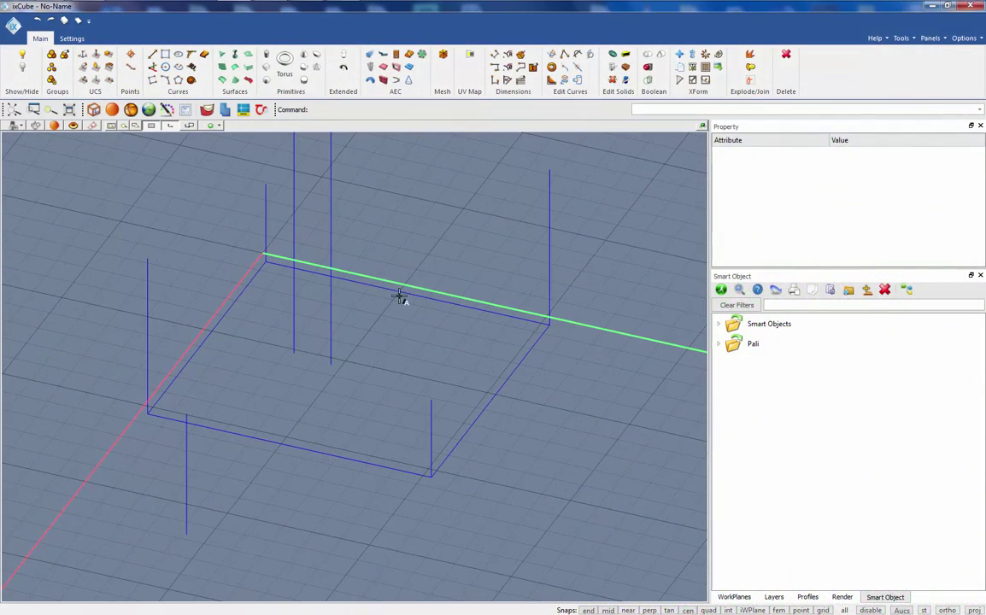
pyautogui.moveTo(401, 299); pyautogui.dragTo(397, 337, button='middle')
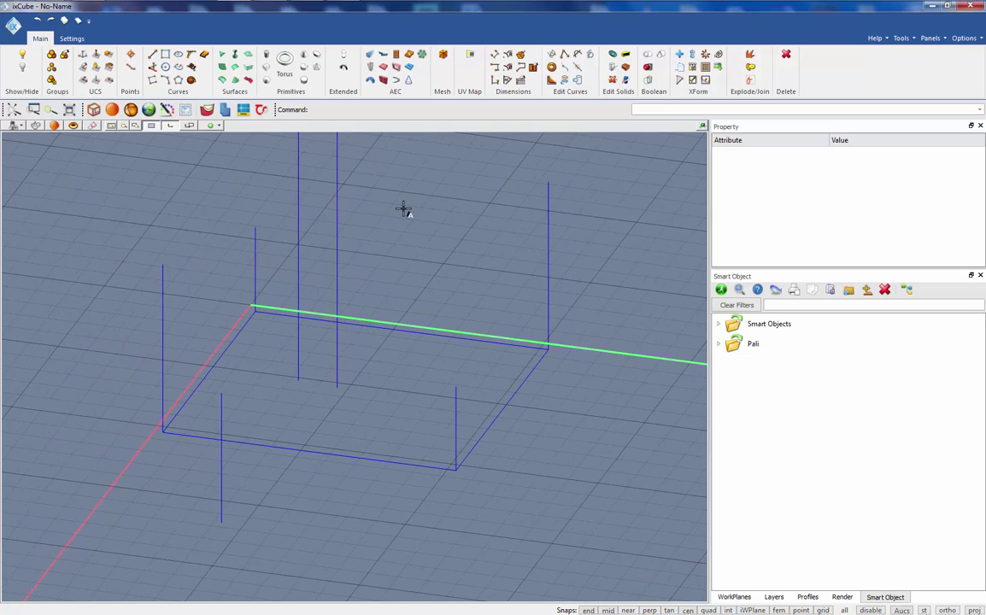
pyautogui.moveTo(403, 209); pyautogui.dragTo(425, 271, button='middle')
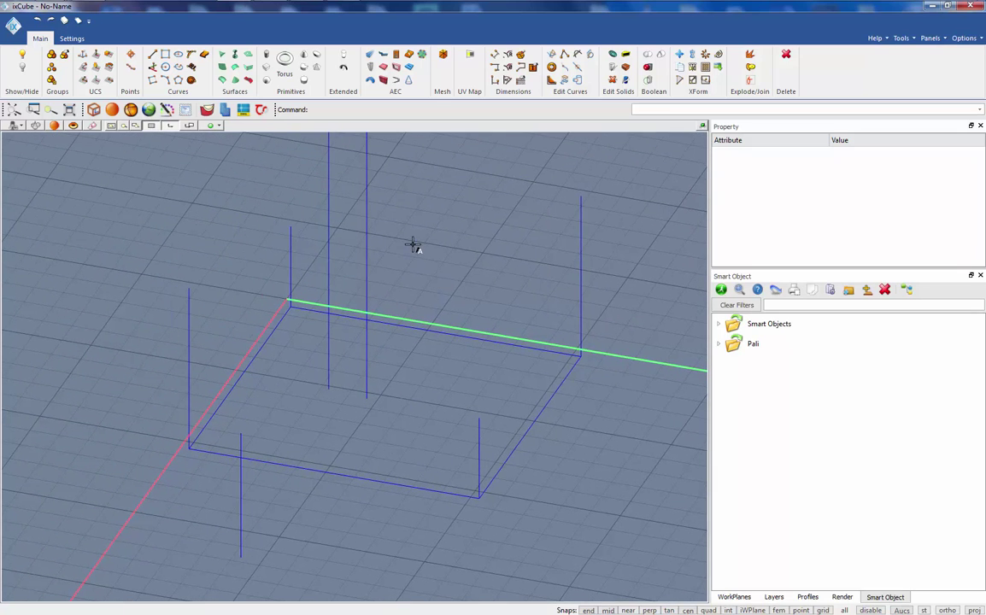
pyautogui.click(409, 82)
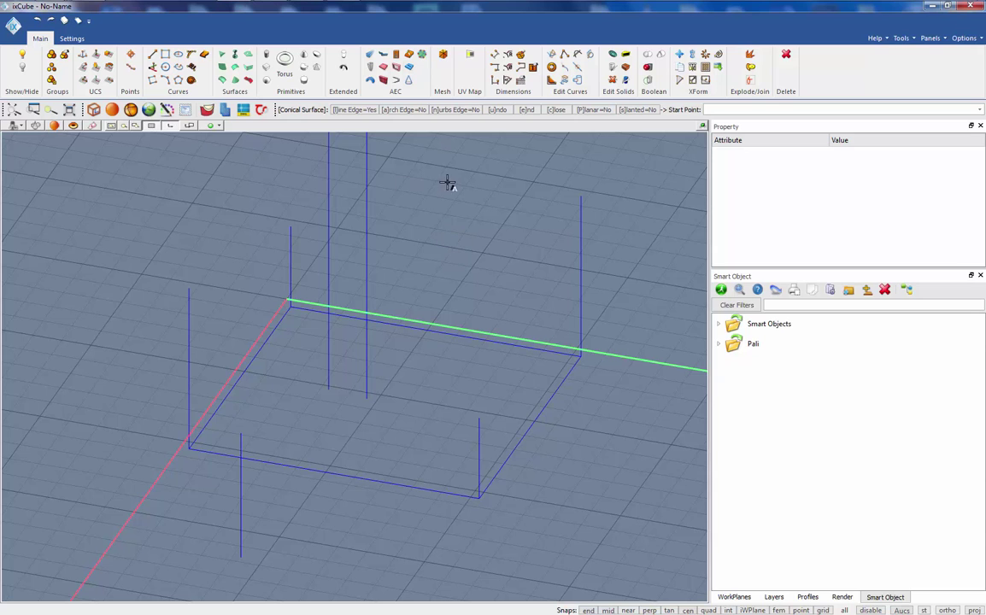
pyautogui.scroll(1, 391, 343)
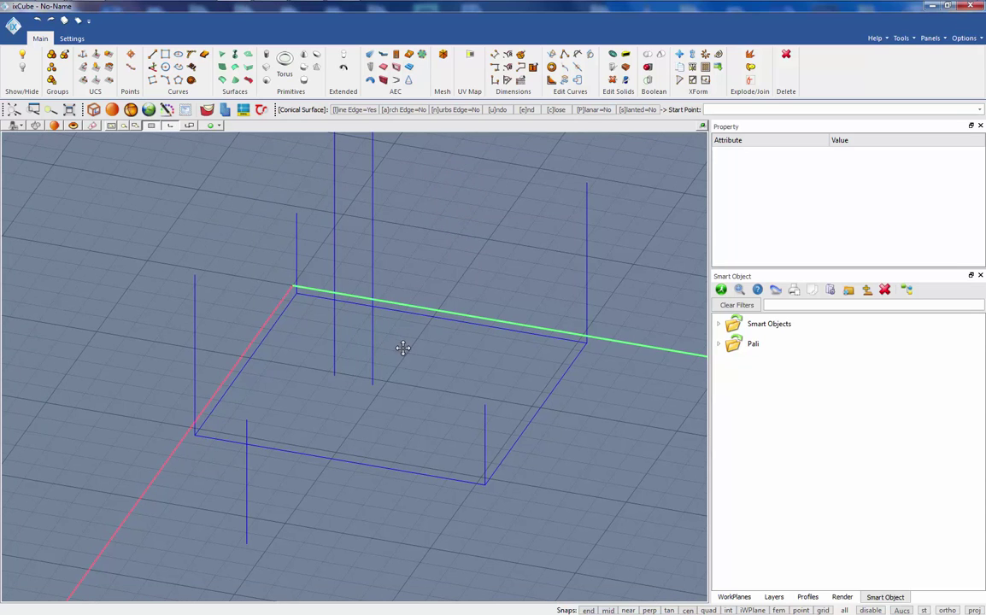
pyautogui.scroll(3, 190, 279)
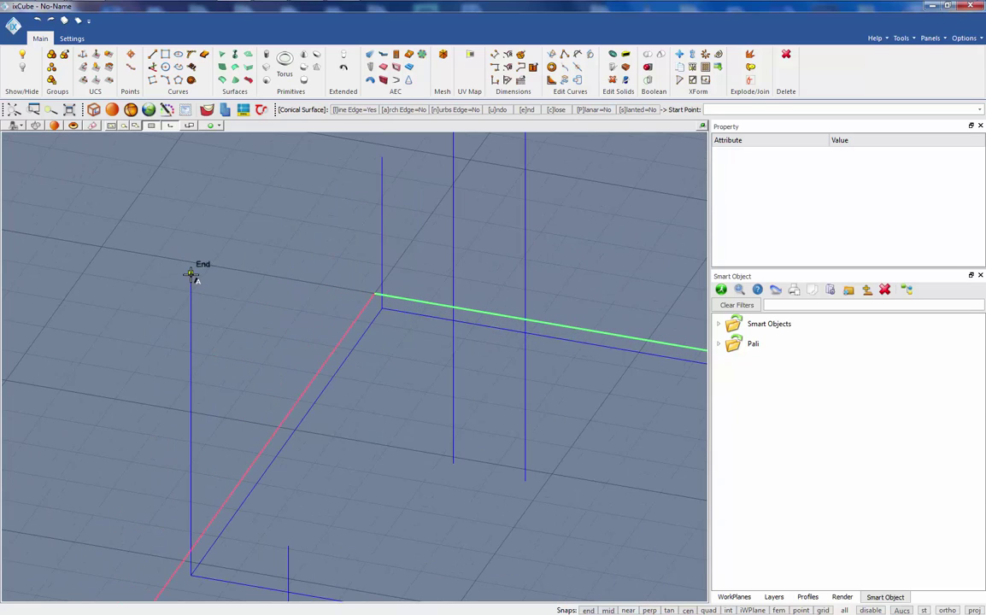
pyautogui.click(190, 274)
pyautogui.scroll(-3, 188, 278)
pyautogui.moveTo(397, 415); pyautogui.dragTo(381, 418, button='middle')
pyautogui.scroll(1, 411, 417)
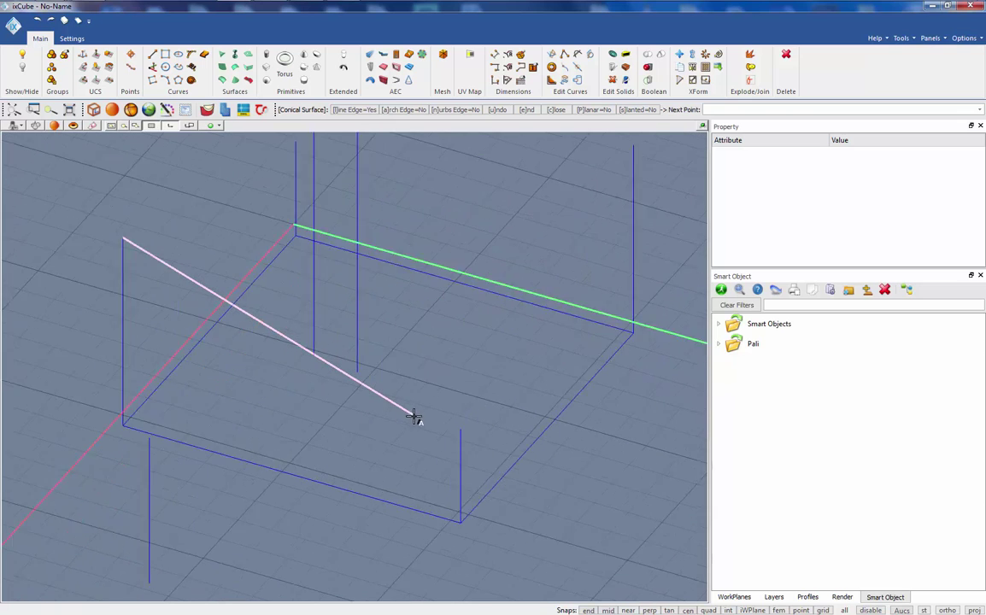
pyautogui.scroll(1, 414, 416)
pyautogui.click(443, 462)
# Continue the boundary through the upper ends of the post on the green axis and the post near the origin, and close it
pyautogui.scroll(-3, 443, 462)
pyautogui.scroll(3, 605, 263)
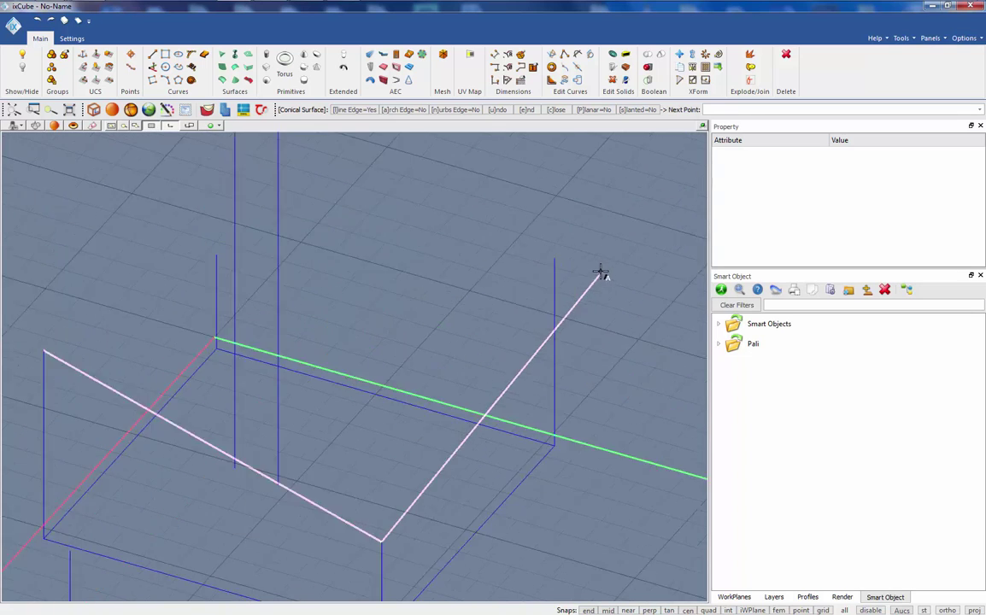
pyautogui.click(585, 269)
pyautogui.scroll(-2, 588, 271)
pyautogui.moveTo(267, 292); pyautogui.dragTo(308, 297, button='middle')
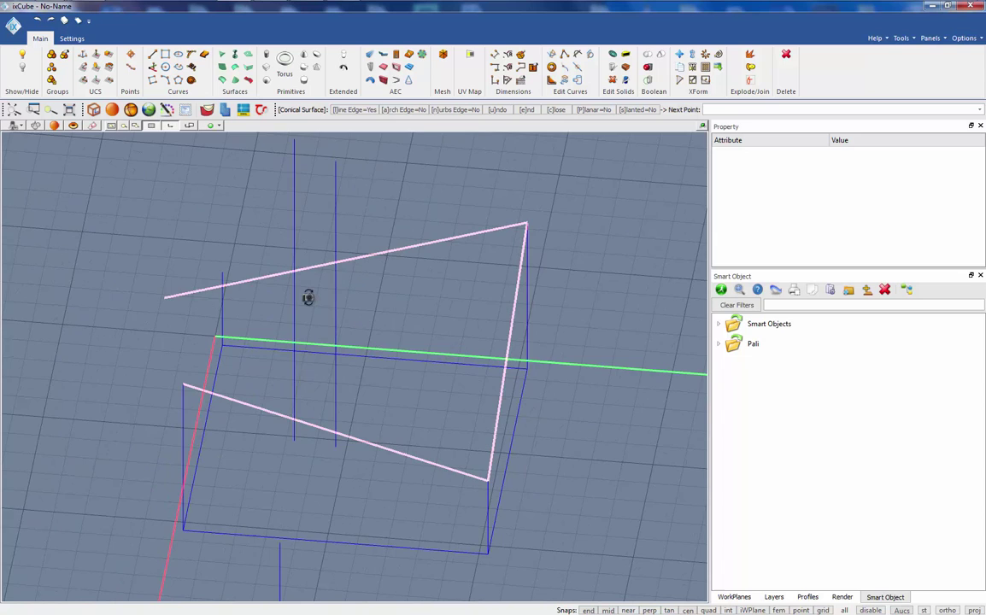
pyautogui.scroll(1, 178, 266)
pyautogui.scroll(3, 233, 275)
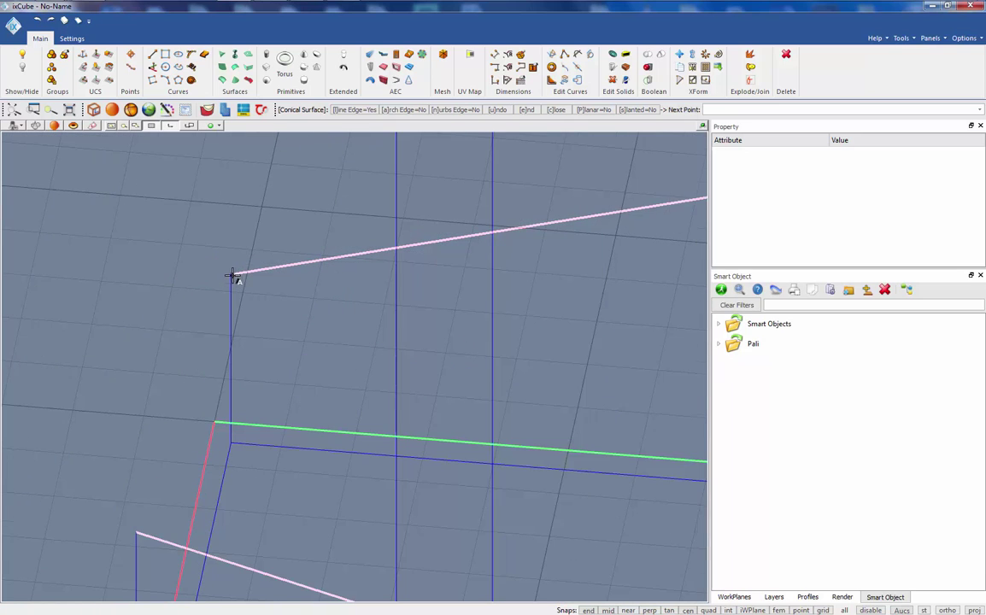
pyautogui.click(229, 273)
pyautogui.scroll(-2, 146, 260)
pyautogui.moveTo(167, 309); pyautogui.dragTo(218, 387, button='middle')
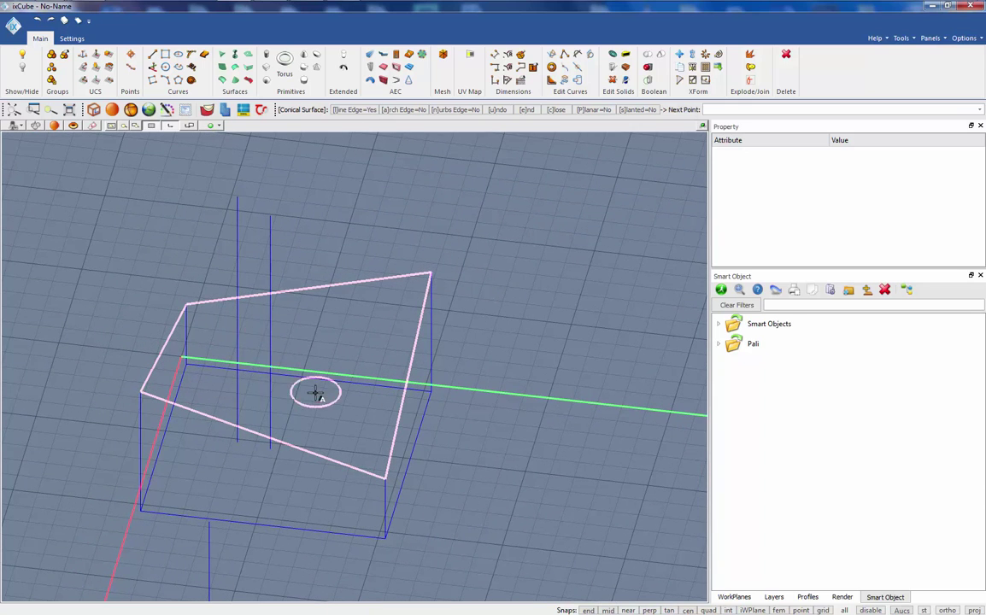
# Place the conical surface's ring at the upper end of the shorter of the two central vertical lines and finish the surface
pyautogui.scroll(3, 257, 346)
pyautogui.scroll(-2, 313, 381)
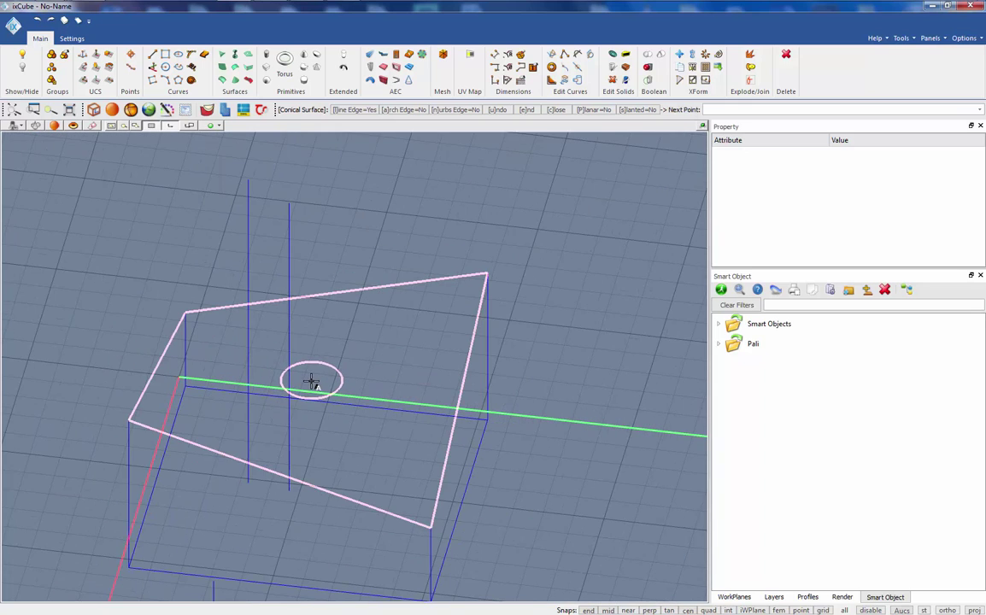
pyautogui.moveTo(313, 386); pyautogui.dragTo(301, 387, button='middle')
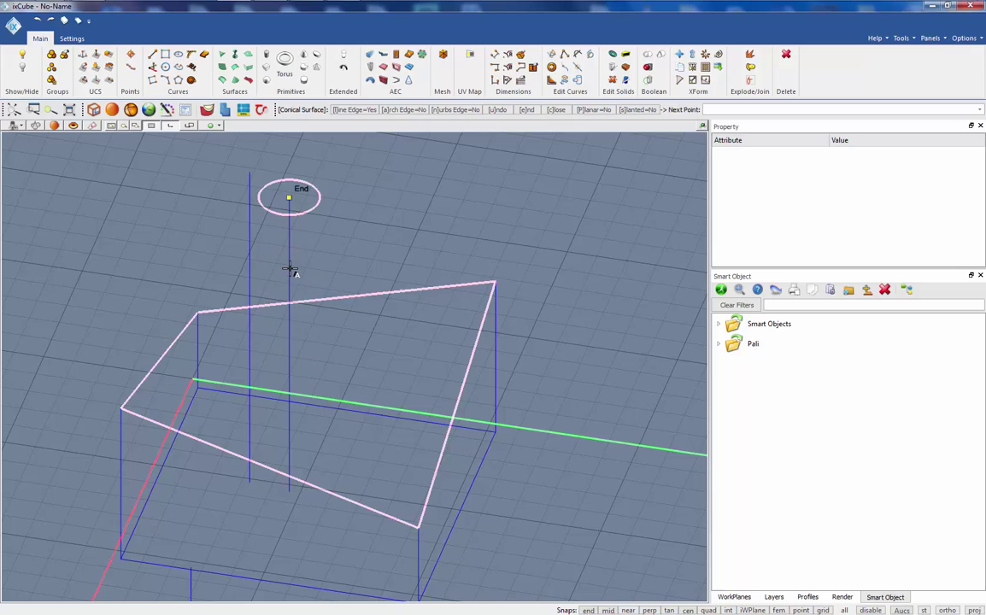
pyautogui.click(313, 285)
pyautogui.moveTo(451, 341); pyautogui.dragTo(405, 388, button='middle')
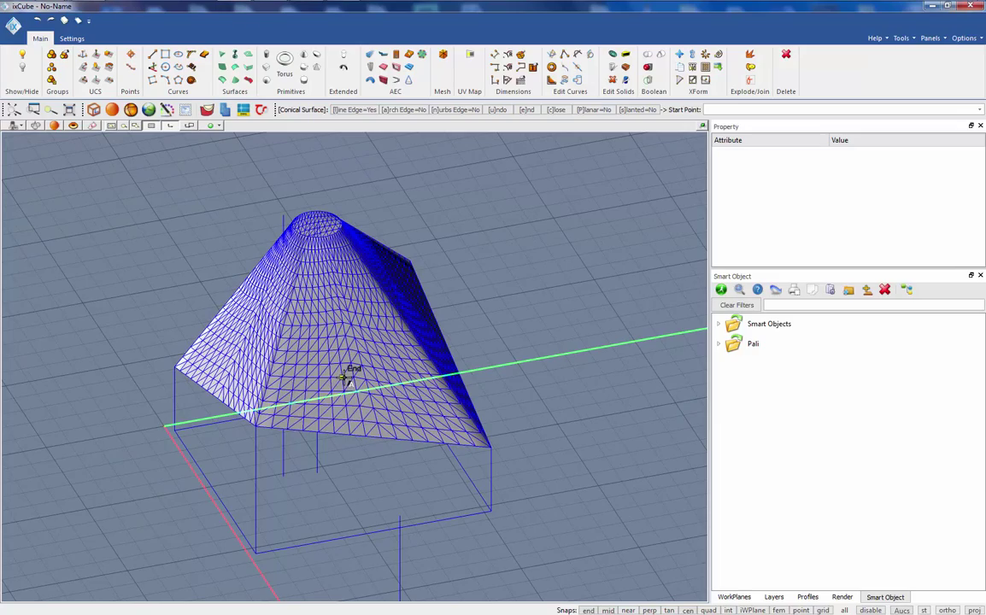
pyautogui.press('Escape')
pyautogui.moveTo(348, 375)
pyautogui.mouseDown(button='middle')
pyautogui.moveTo(308, 398)
pyautogui.moveTo(341, 407)
pyautogui.moveTo(317, 381)
pyautogui.moveTo(336, 383)
pyautogui.moveTo(340, 362)
pyautogui.moveTo(345, 370)
pyautogui.mouseUp(button='middle')
# Set the conical surface's ring radius to 0.3 and increase its warp tension
pyautogui.click(303, 310)
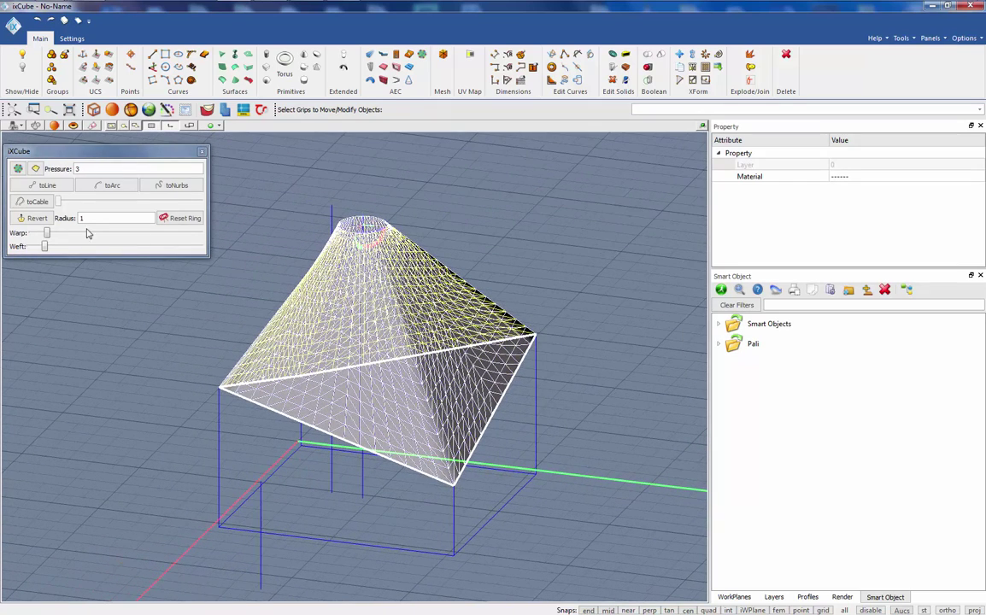
pyautogui.moveTo(93, 157); pyautogui.dragTo(118, 157)
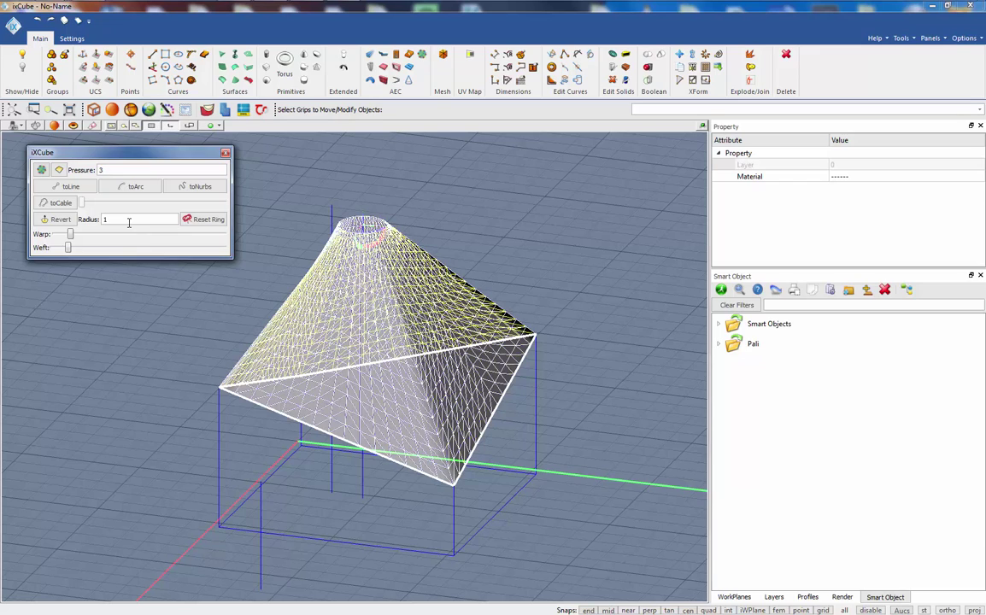
pyautogui.moveTo(120, 221); pyautogui.dragTo(96, 218)
pyautogui.write('0.3')
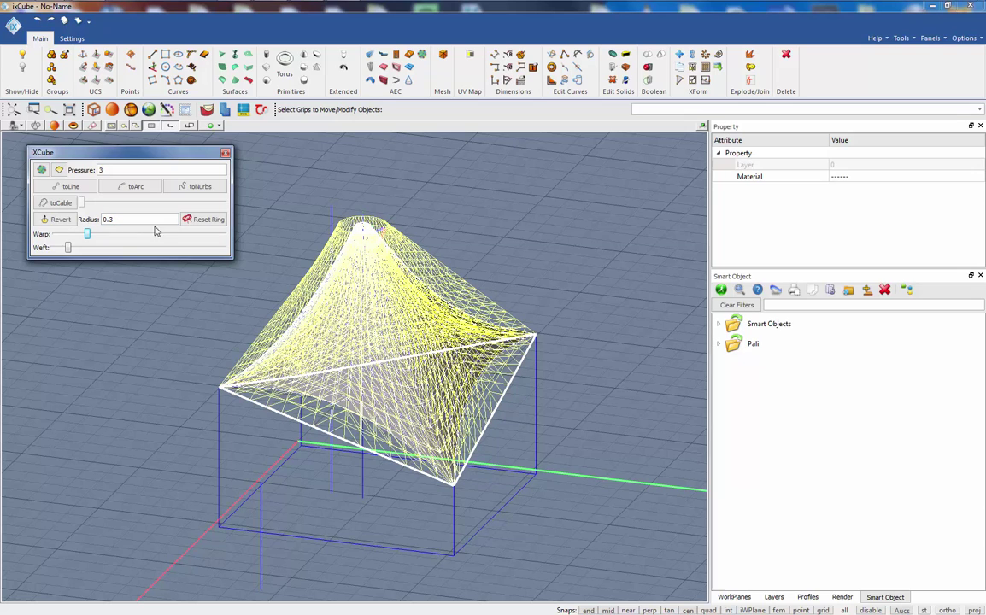
pyautogui.click(247, 207)
# Lower the membrane's top ring along the central vertical line
pyautogui.moveTo(468, 372); pyautogui.dragTo(345, 275, button='middle')
pyautogui.click(379, 354)
pyautogui.scroll(5, 341, 237)
pyautogui.click(369, 275)
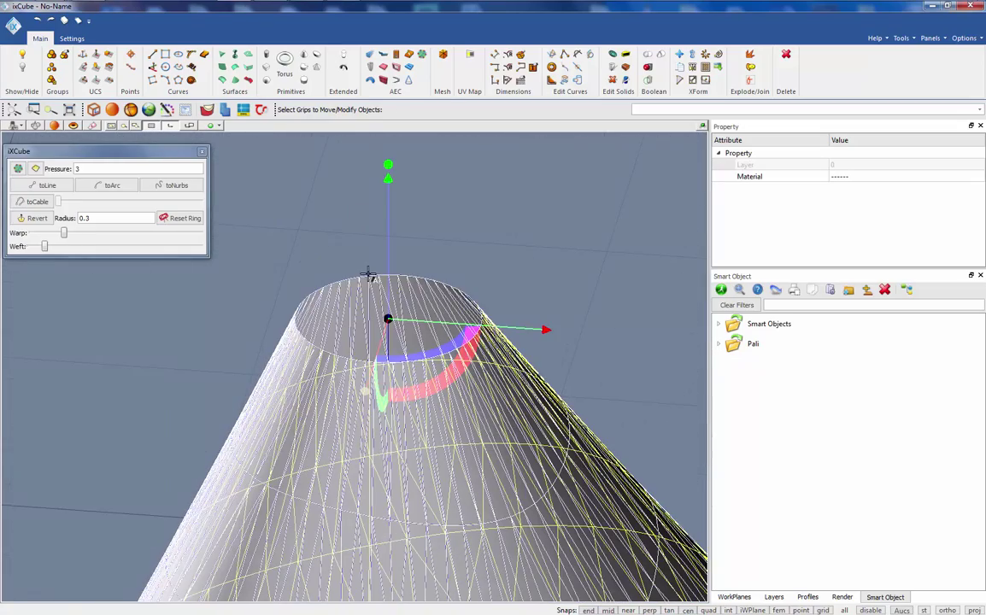
pyautogui.scroll(-3, 342, 318)
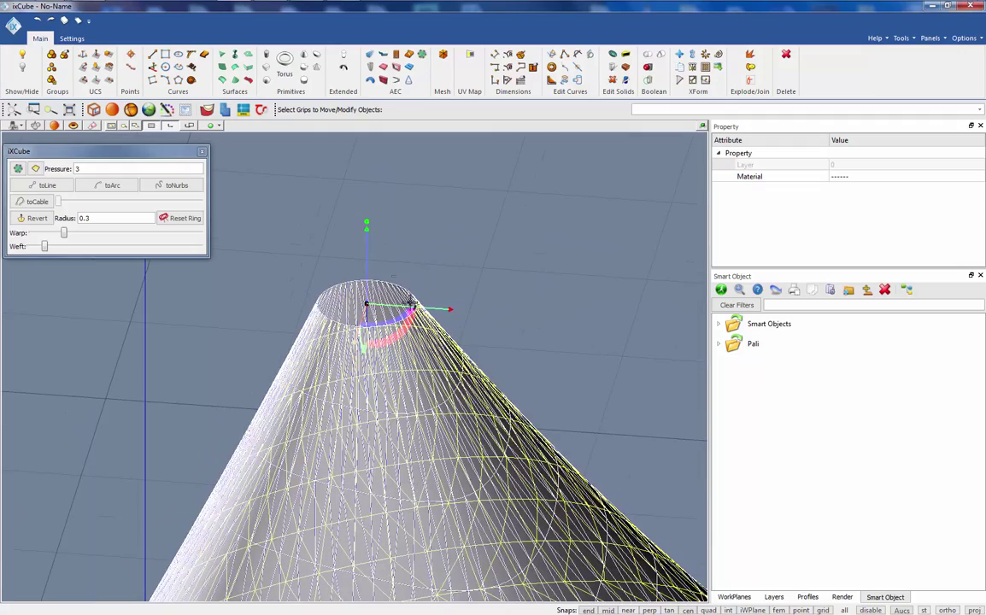
pyautogui.scroll(4, 365, 264)
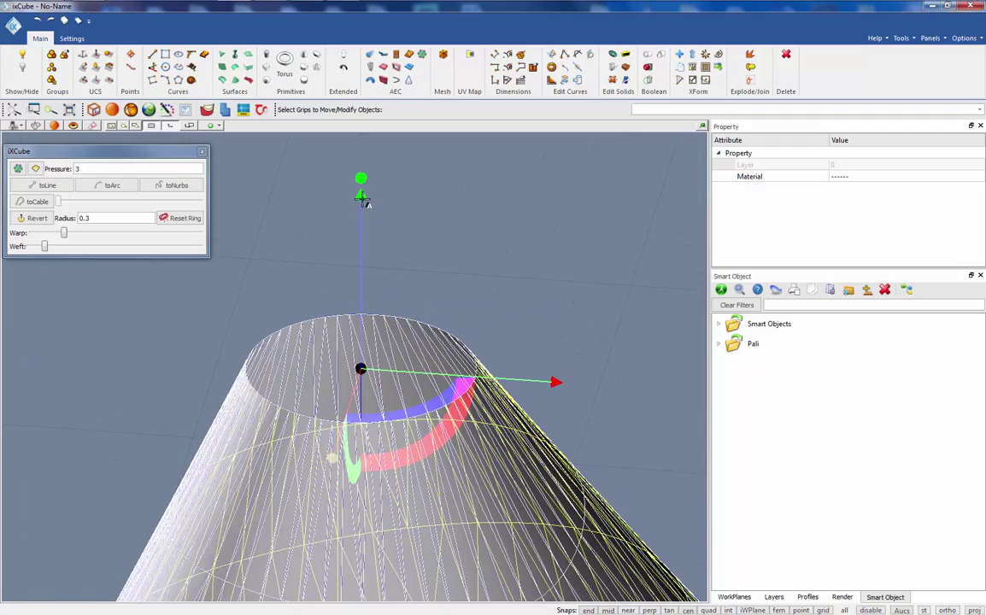
pyautogui.click(362, 197)
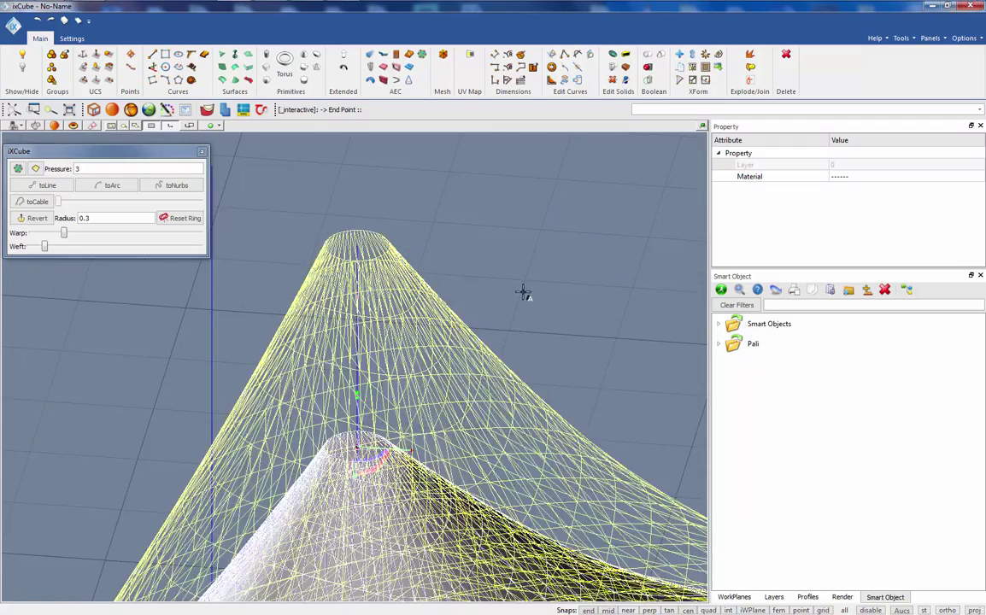
pyautogui.scroll(-5, 458, 230)
pyautogui.press('Escape')
pyautogui.moveTo(517, 384); pyautogui.dragTo(438, 381, button='middle')
# Lower the membrane's top ring slightly further and tilt it
pyautogui.click(438, 381)
pyautogui.scroll(3, 470, 303)
pyautogui.scroll(-2, 500, 363)
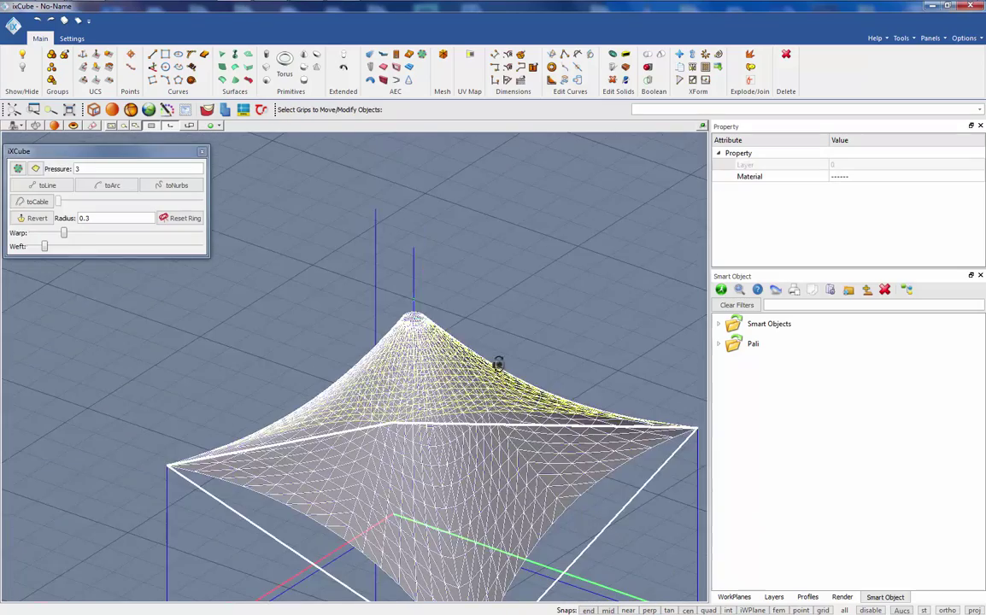
pyautogui.scroll(6, 408, 306)
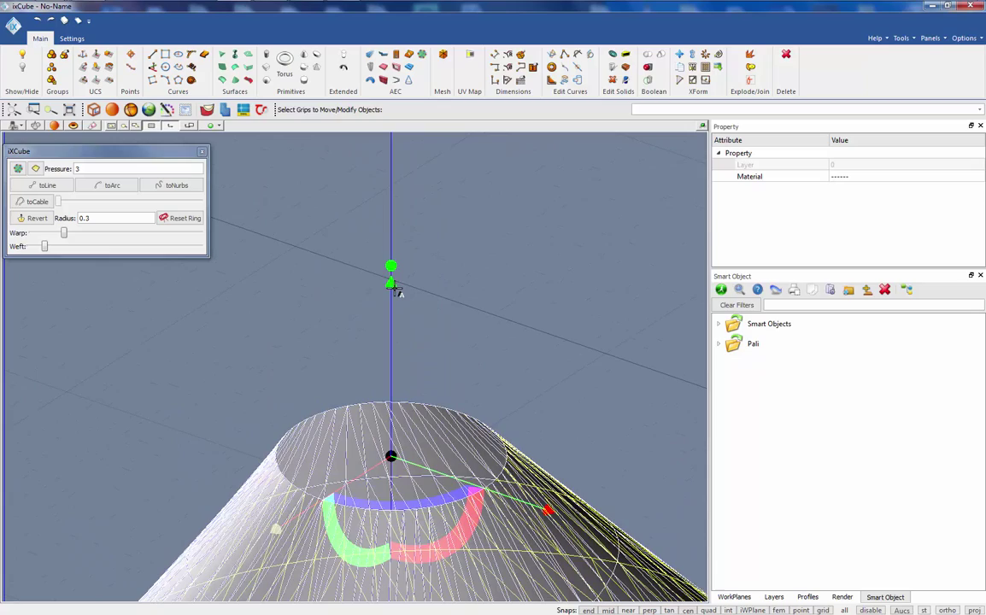
pyautogui.click(392, 286)
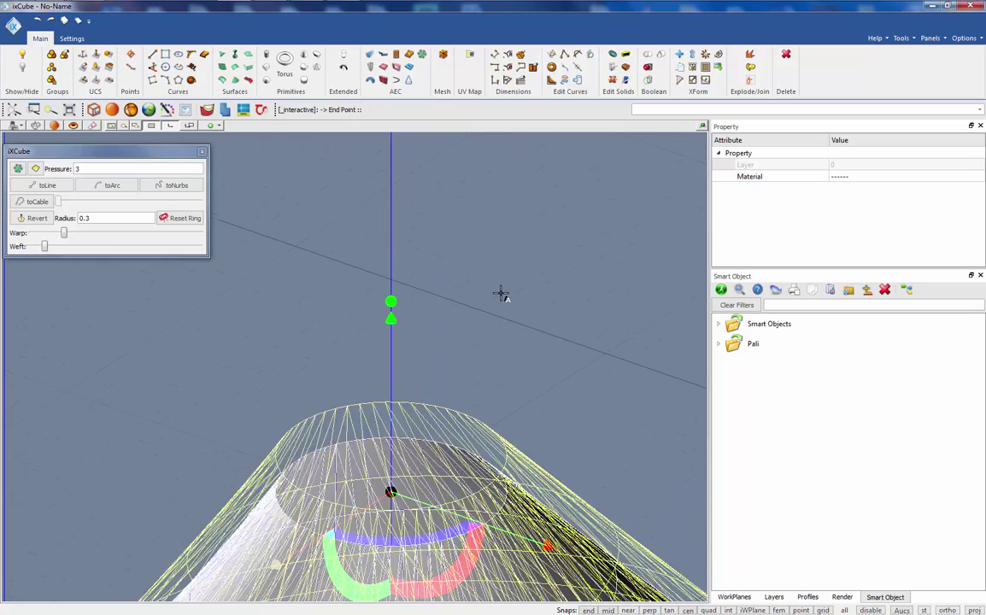
pyautogui.scroll(-3, 501, 292)
pyautogui.scroll(2, 451, 303)
pyautogui.scroll(-4, 517, 314)
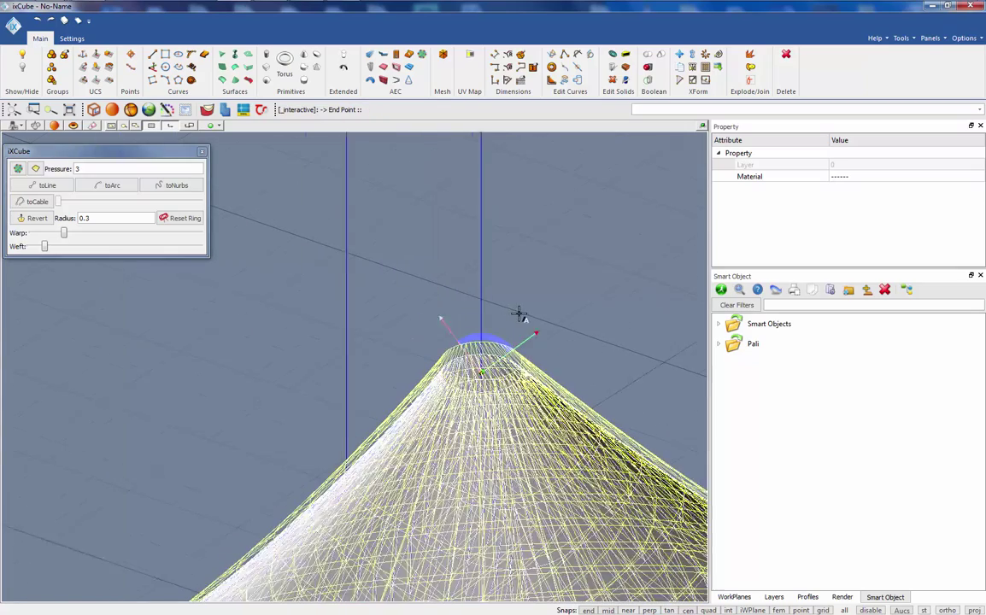
pyautogui.scroll(-3, 461, 358)
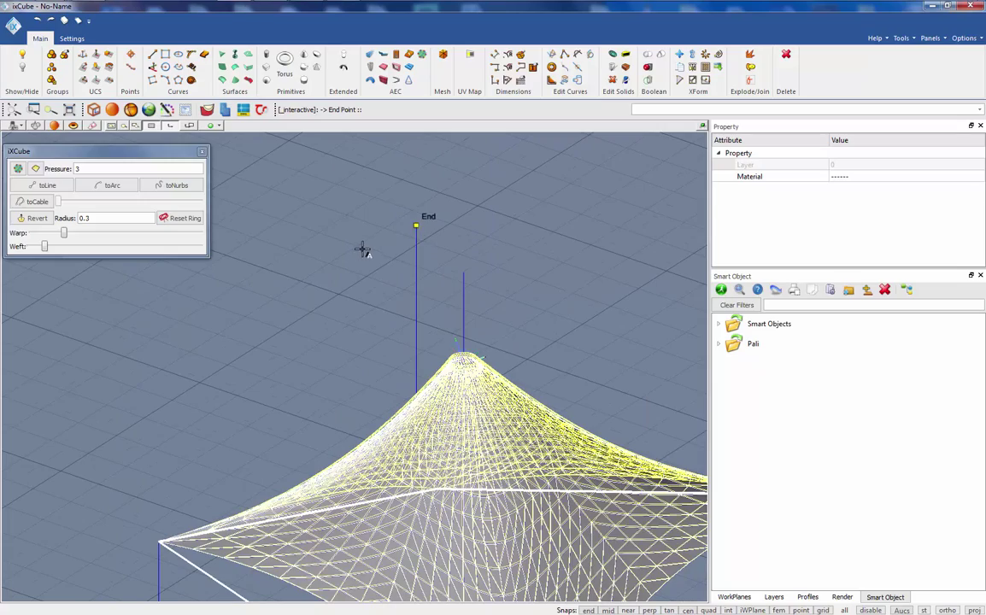
pyautogui.press('Escape')
pyautogui.scroll(-2, 419, 269)
pyautogui.moveTo(442, 489); pyautogui.dragTo(239, 480, button='middle')
# Increase the membrane's weft tension well above its warp tension
pyautogui.scroll(3, 483, 341)
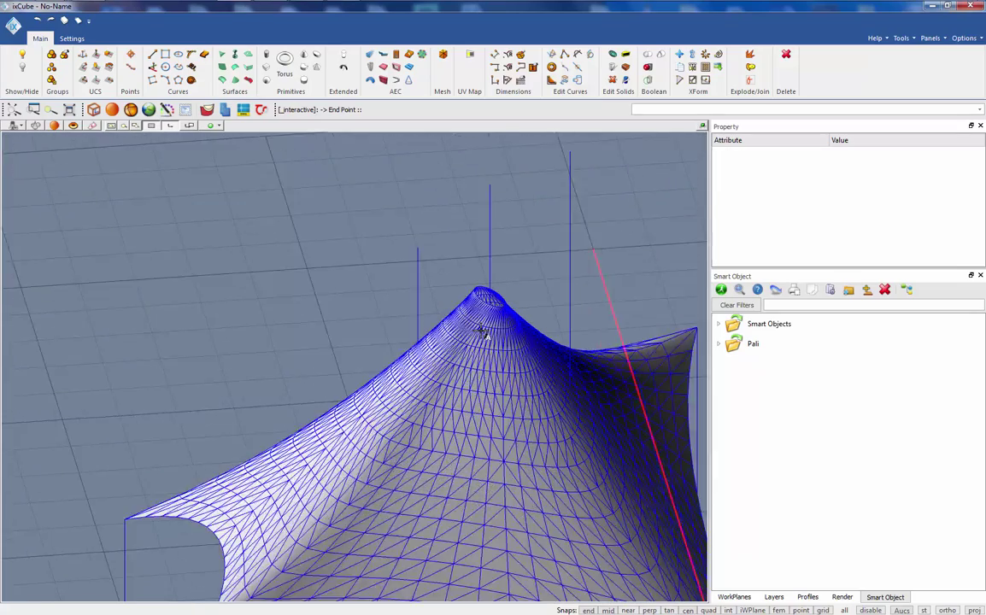
pyautogui.scroll(4, 484, 333)
pyautogui.scroll(-6, 369, 268)
pyautogui.click(403, 394)
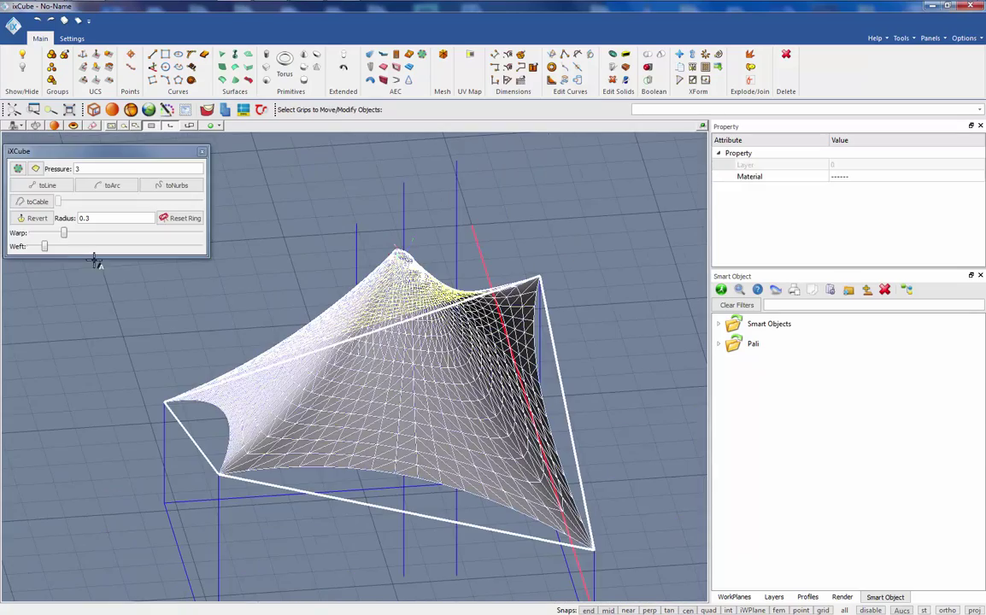
pyautogui.moveTo(50, 248); pyautogui.dragTo(111, 249)
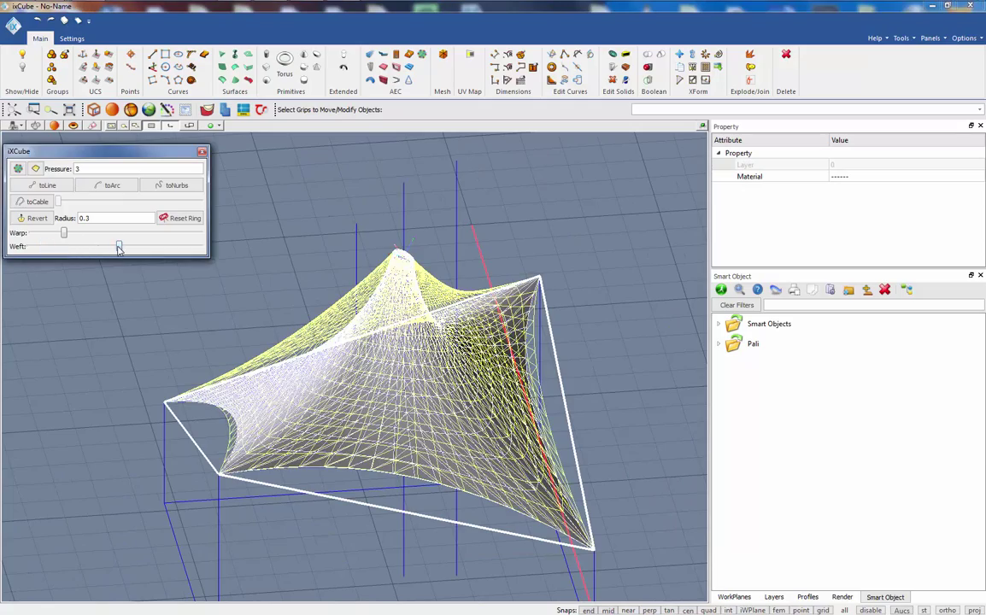
pyautogui.press('Escape')
pyautogui.moveTo(414, 357); pyautogui.dragTo(199, 307, button='middle')
pyautogui.moveTo(198, 307); pyautogui.dragTo(427, 337)
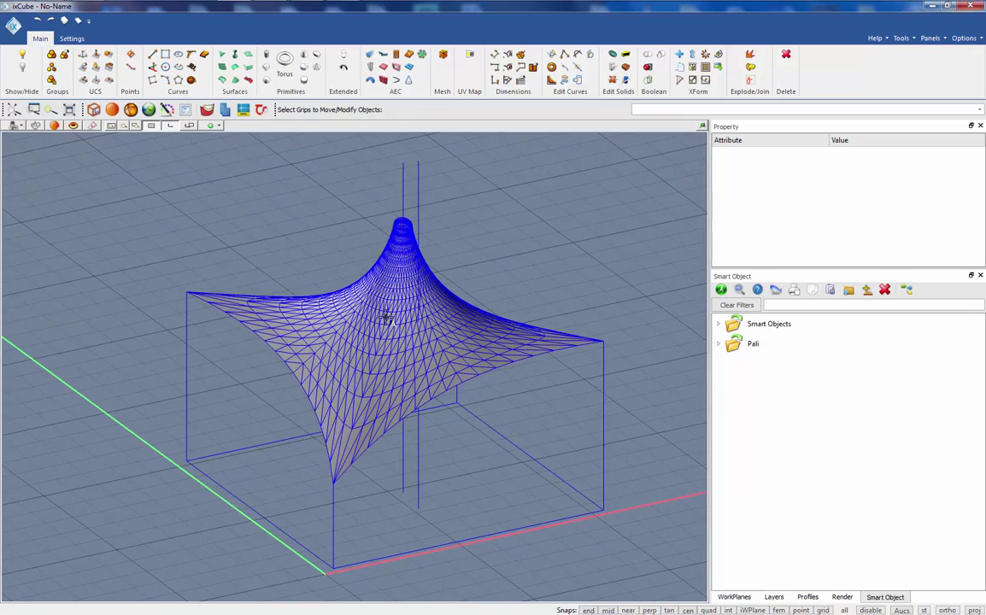
# Change the membrane's boundary edge above the green axis from a cable edge to a straight edge
pyautogui.scroll(2, 377, 314)
pyautogui.click(376, 315)
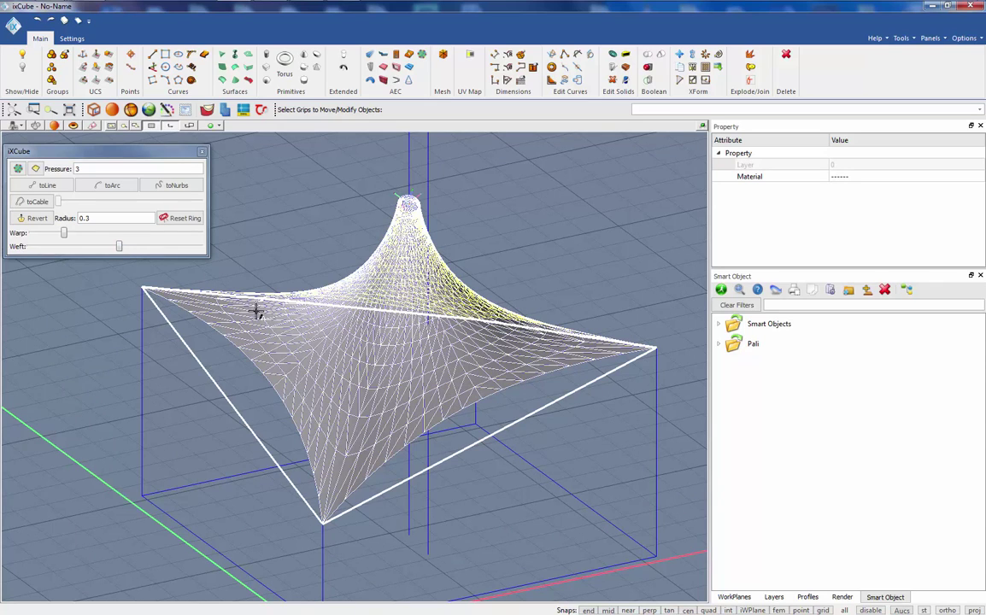
pyautogui.moveTo(256, 312); pyautogui.dragTo(275, 370)
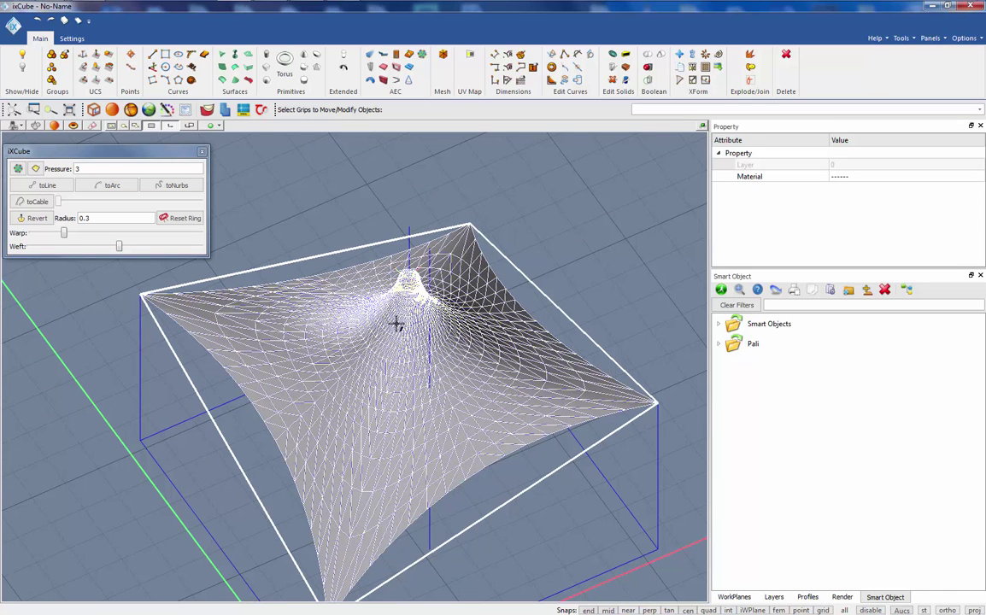
pyautogui.moveTo(396, 322); pyautogui.dragTo(411, 241)
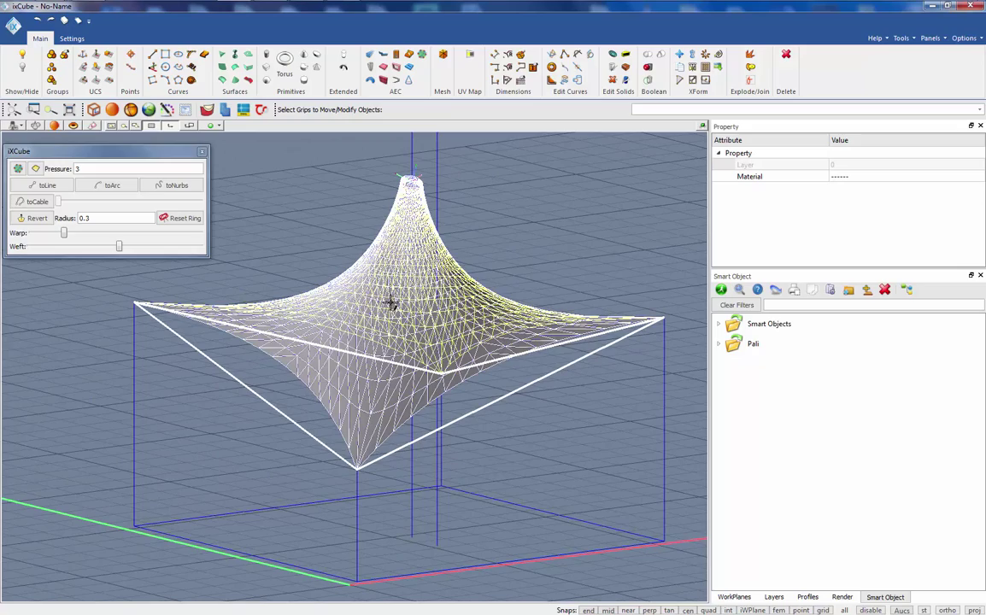
pyautogui.click(299, 248)
pyautogui.moveTo(299, 249); pyautogui.dragTo(327, 370)
pyautogui.click(352, 341)
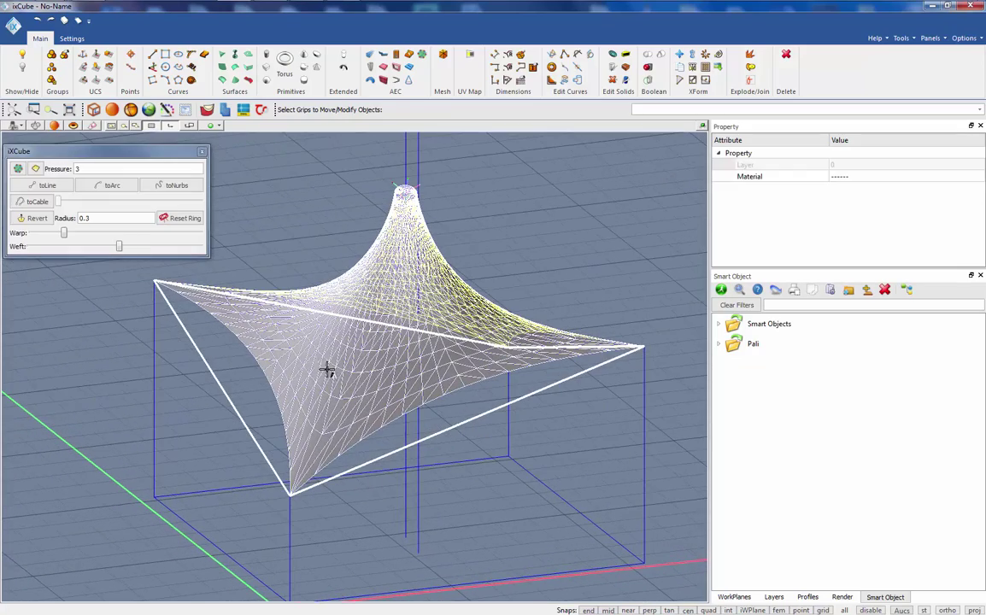
pyautogui.click(37, 202)
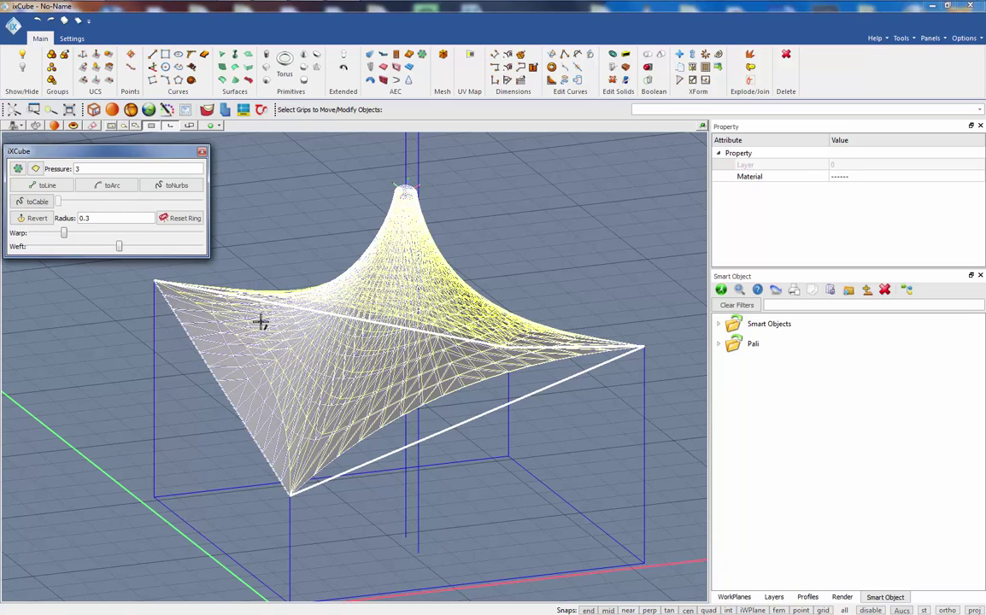
# Change the membrane's cable edge above the red axis to a beam edge and shape it as an arc
pyautogui.click(462, 422)
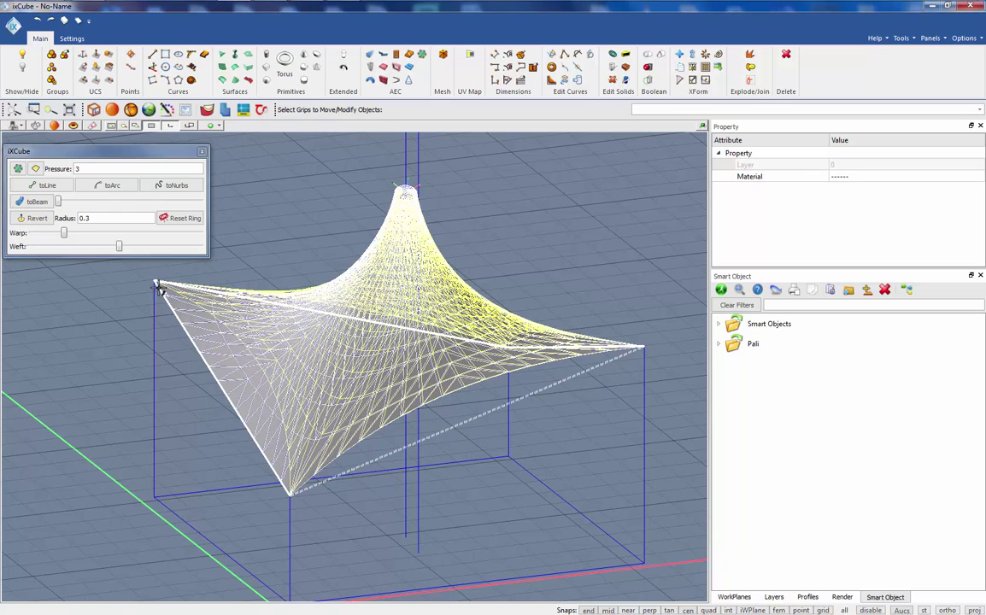
pyautogui.click(35, 203)
pyautogui.click(109, 187)
pyautogui.moveTo(508, 391); pyautogui.dragTo(268, 340, button='middle')
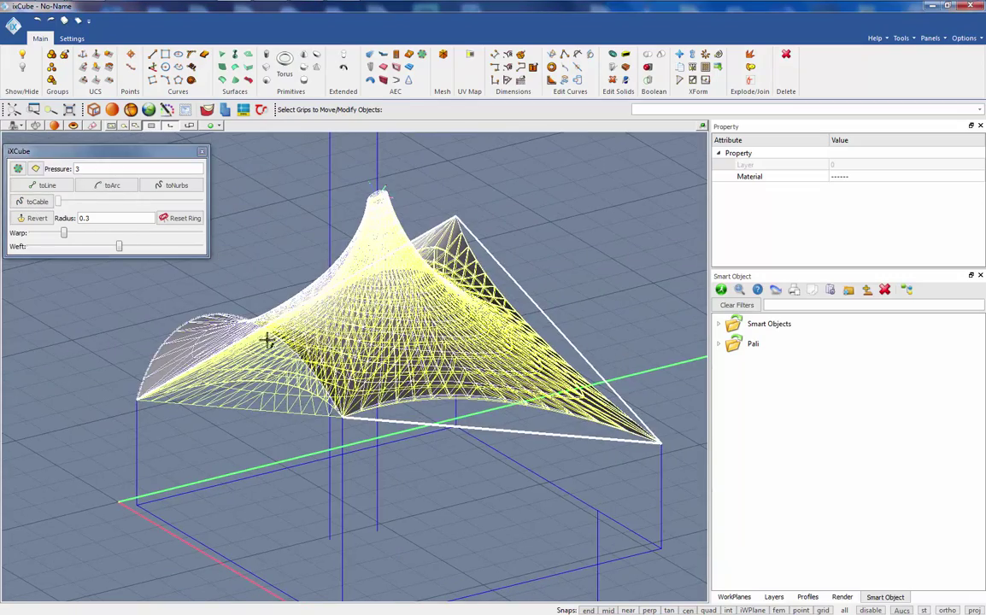
pyautogui.click(138, 330)
pyautogui.moveTo(433, 417); pyautogui.dragTo(306, 421, button='middle')
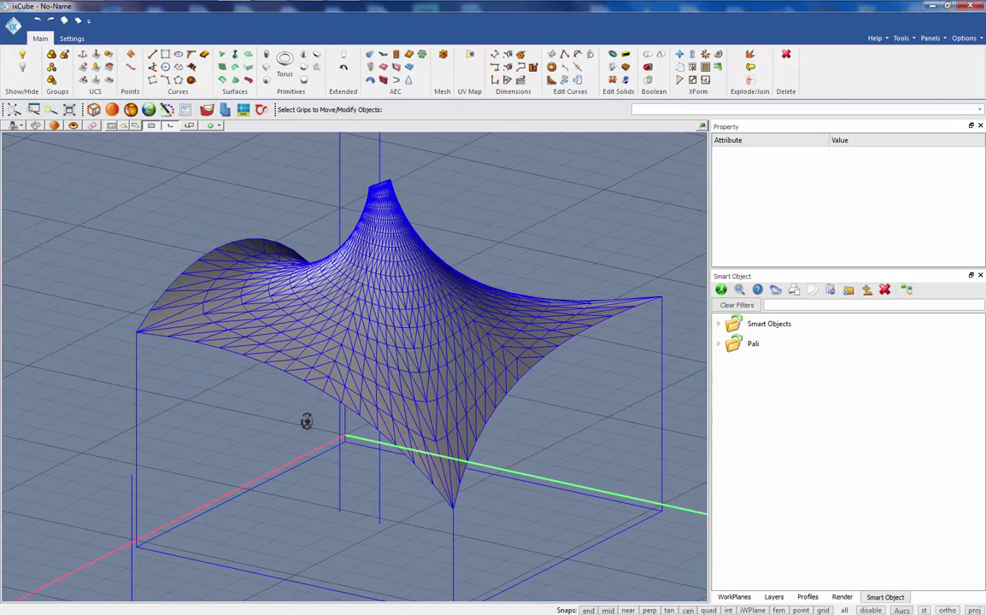
# Change the membrane's two remaining cable edges, opposite the green and red axes, to straight beam edges
pyautogui.click(274, 339)
pyautogui.click(225, 368)
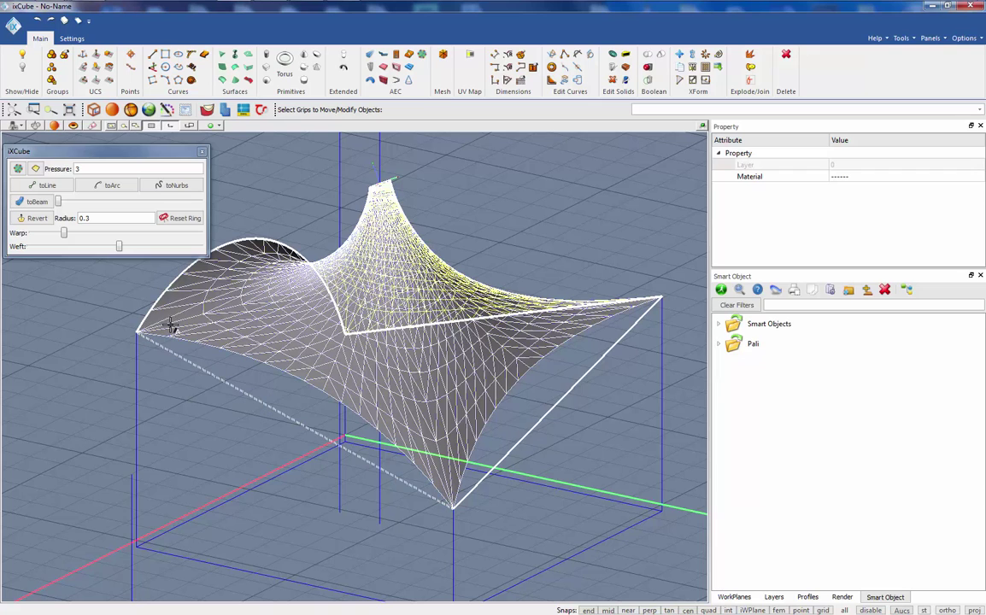
pyautogui.click(37, 203)
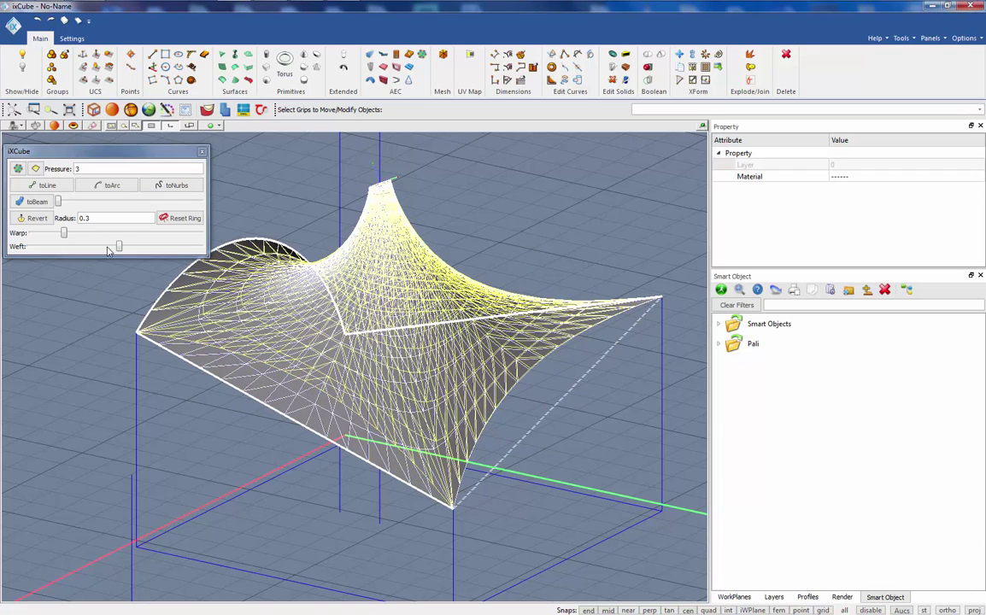
pyautogui.click(41, 202)
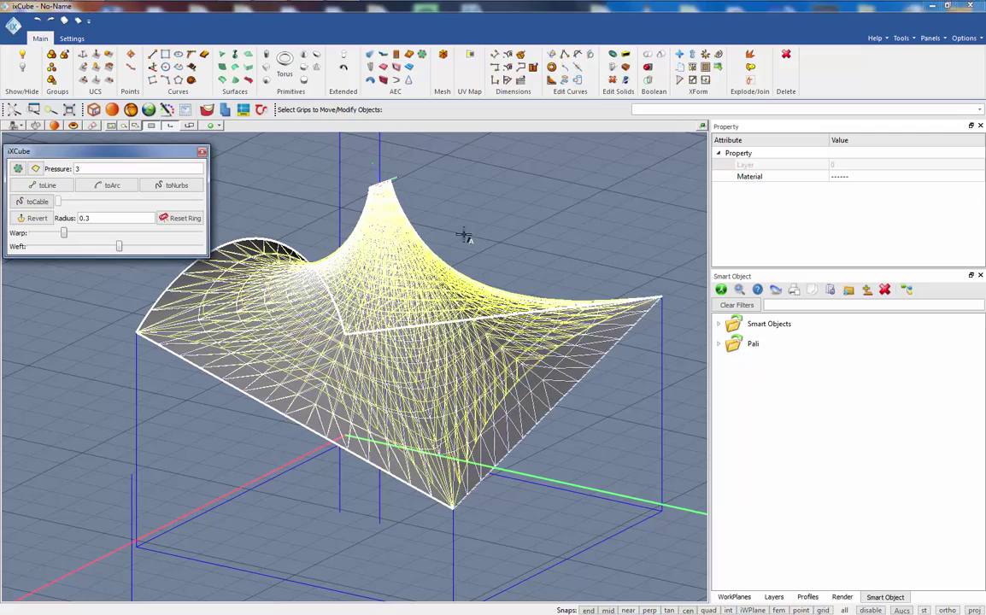
pyautogui.press('Escape')
# Reset the membrane's tilted top ring to its level orientation
pyautogui.scroll(-2, 220, 286)
pyautogui.moveTo(305, 412); pyautogui.dragTo(323, 350, button='middle')
pyautogui.scroll(5, 324, 349)
pyautogui.click(325, 348)
pyautogui.scroll(5, 321, 310)
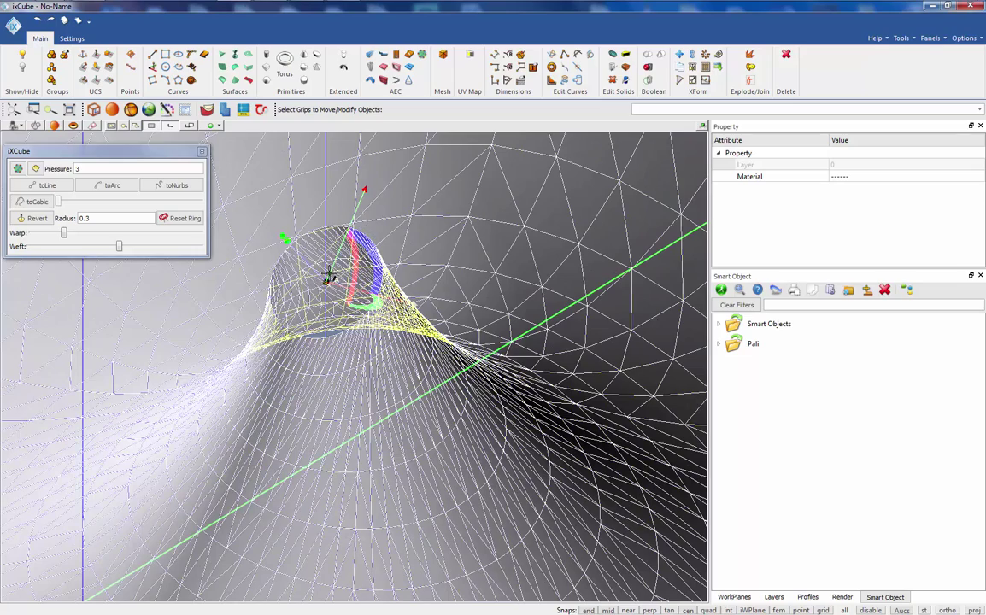
pyautogui.click(184, 224)
pyautogui.scroll(-9, 440, 356)
pyautogui.click(344, 238)
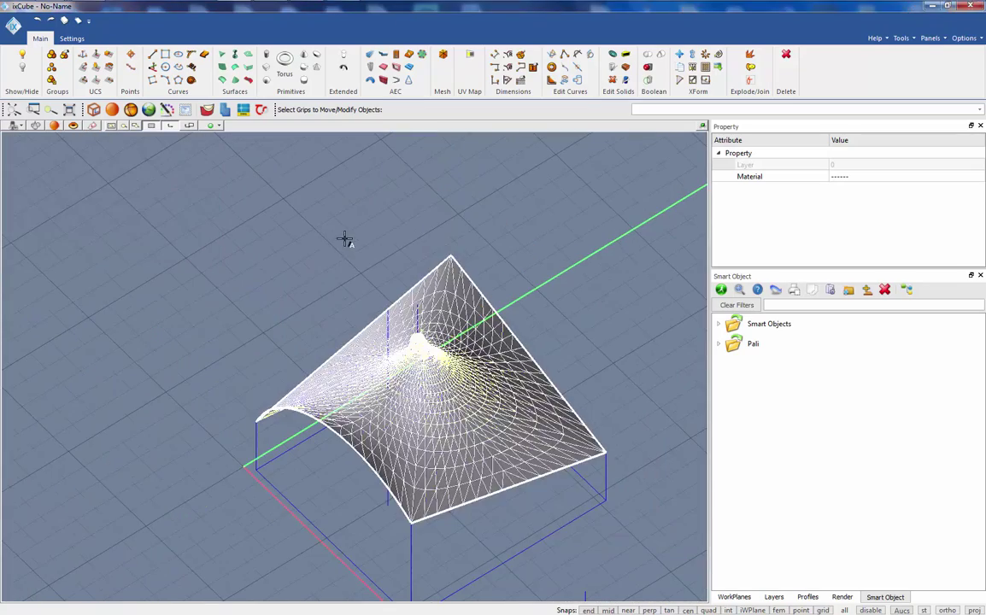
pyautogui.press('Escape')
# Move the membrane's top ring horizontally off the central vertical line
pyautogui.moveTo(344, 238); pyautogui.dragTo(325, 359, button='middle')
pyautogui.scroll(9, 417, 275)
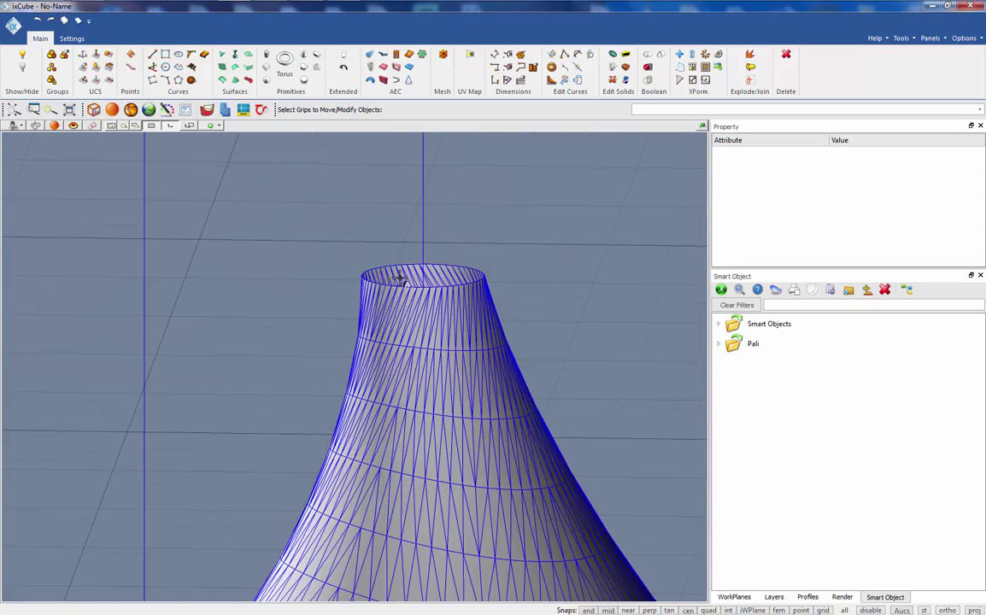
pyautogui.scroll(-4, 399, 278)
pyautogui.click(407, 407)
pyautogui.scroll(4, 419, 307)
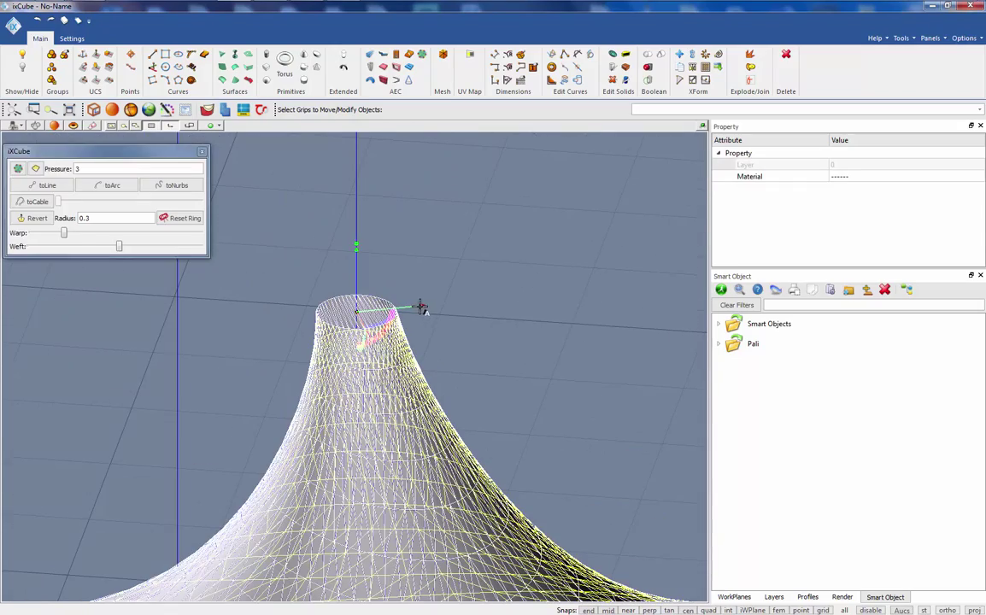
pyautogui.click(420, 307)
pyautogui.scroll(-4, 431, 271)
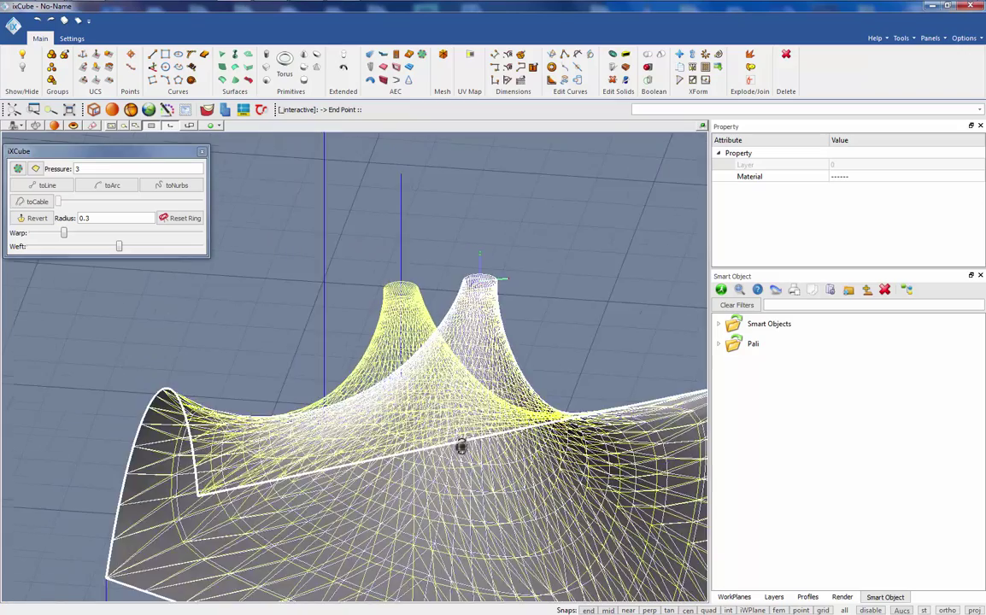
pyautogui.moveTo(461, 446); pyautogui.dragTo(363, 433, button='middle')
pyautogui.scroll(5, 467, 278)
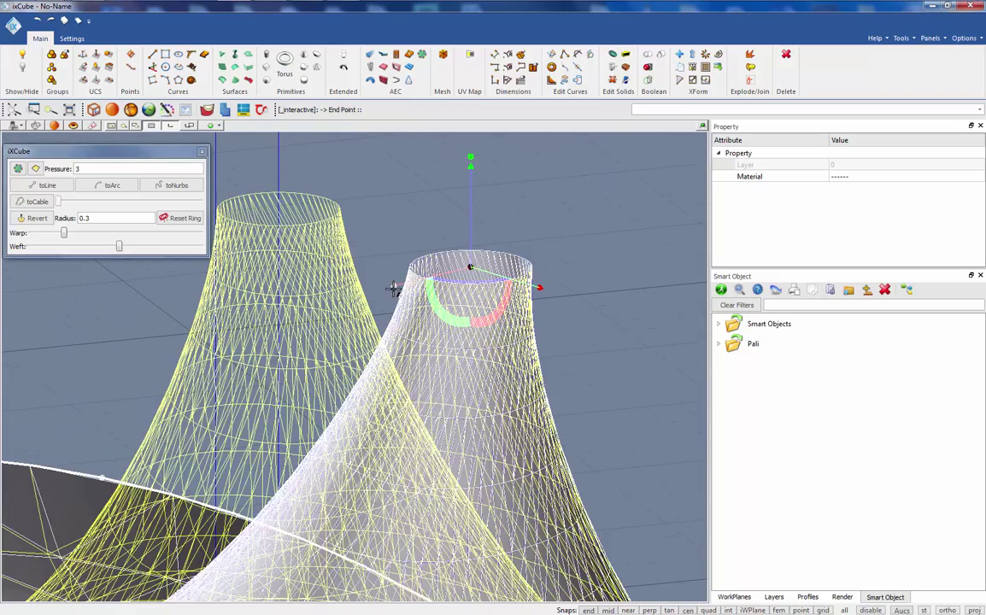
pyautogui.click(196, 329)
pyautogui.click(26, 308)
pyautogui.scroll(-6, 349, 313)
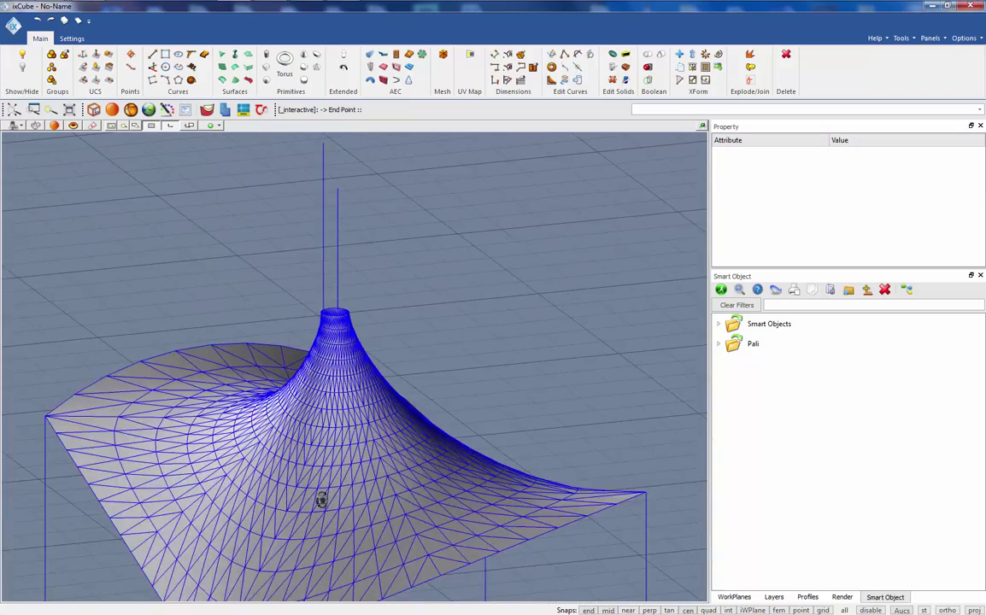
pyautogui.moveTo(321, 501); pyautogui.dragTo(283, 393, button='middle')
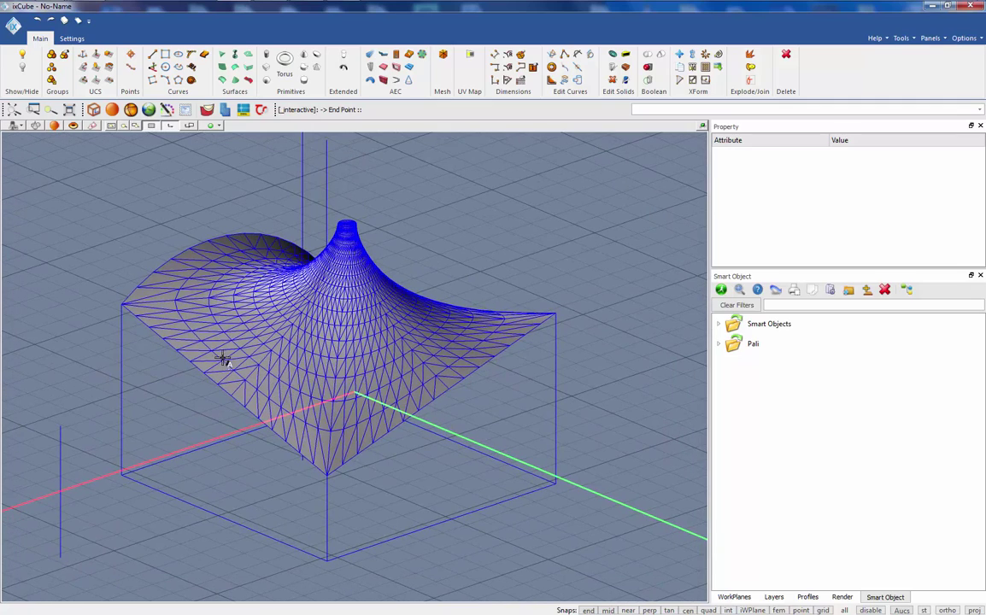
pyautogui.moveTo(313, 381); pyautogui.dragTo(312, 364, button='middle')
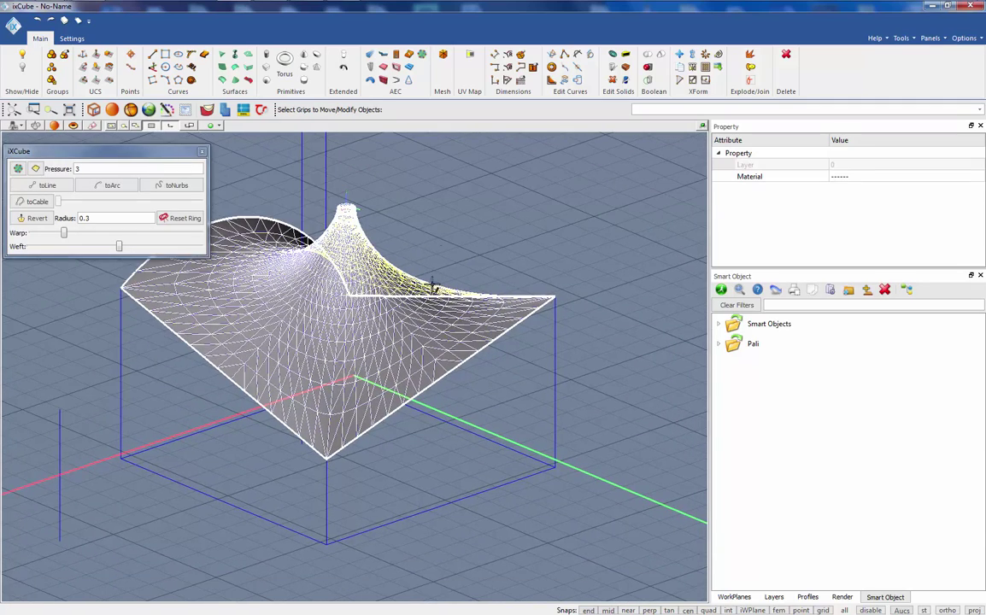
pyautogui.press('Escape')
pyautogui.keyDown('shift'); pyautogui.moveTo(389, 395); pyautogui.dragTo(407, 388, button='middle'); pyautogui.keyUp('shift')
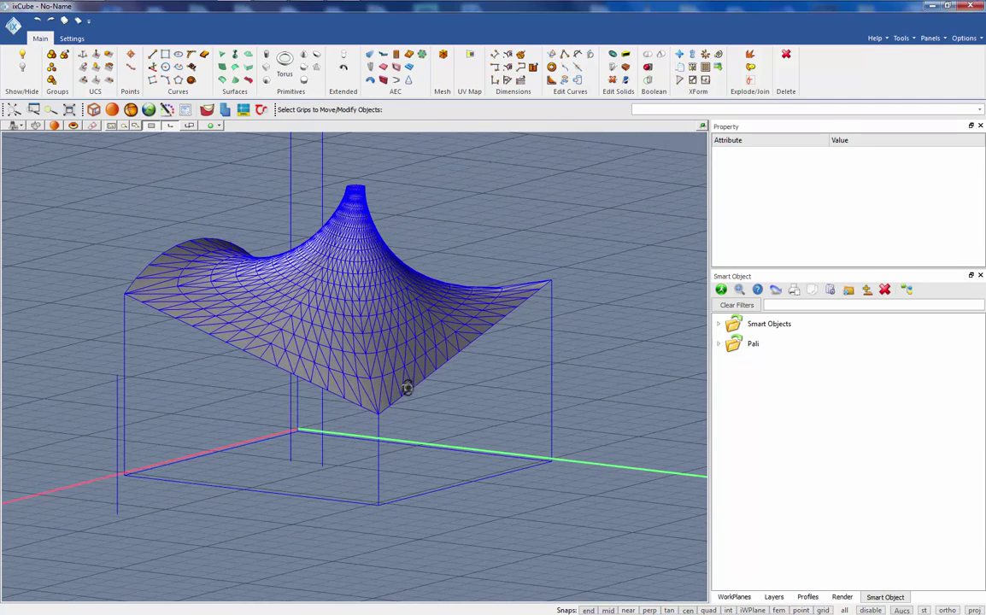
pyautogui.click(372, 309)
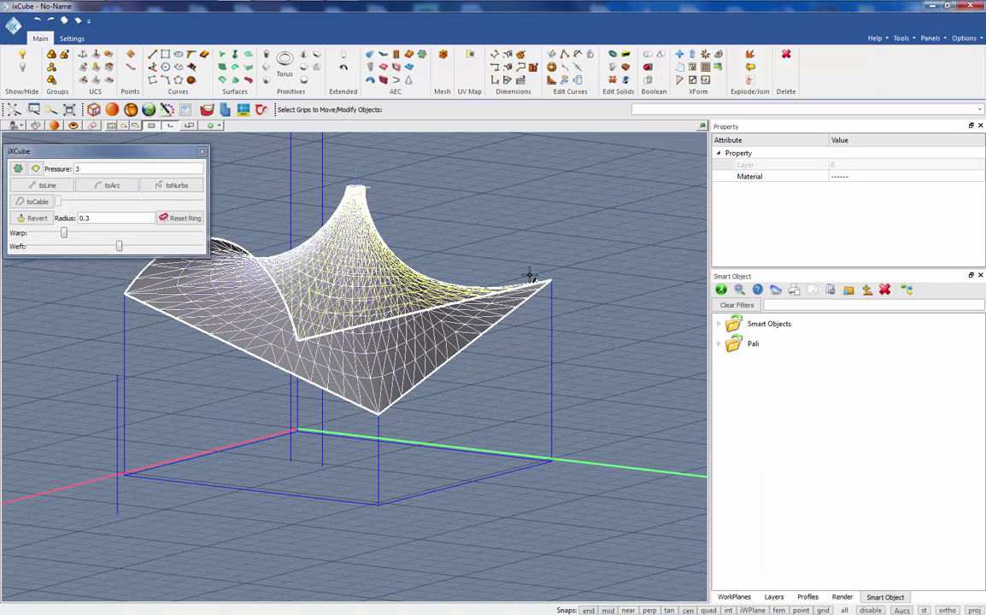
pyautogui.press('Escape')
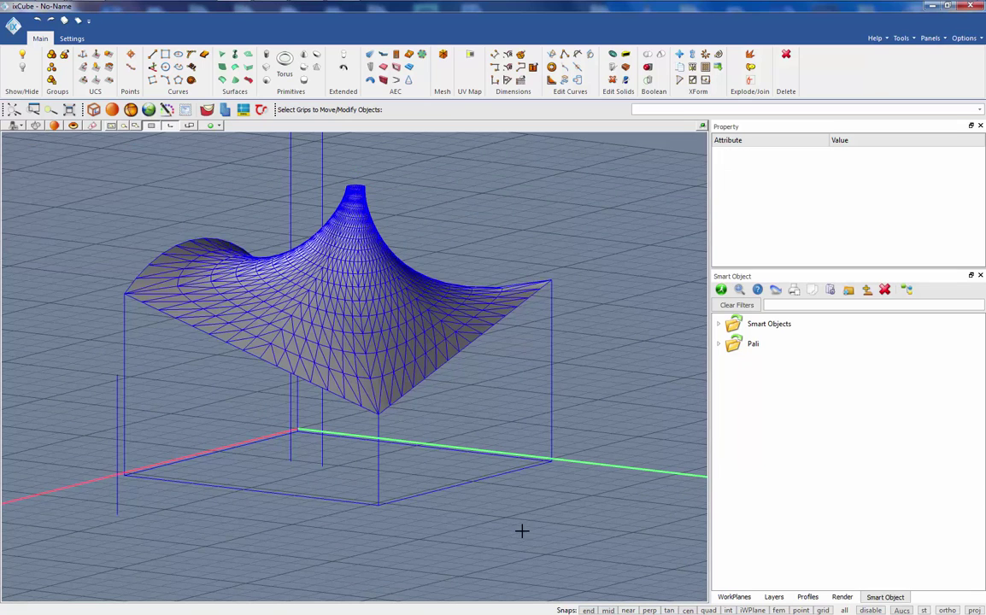
pyautogui.keyDown('shift'); pyautogui.moveTo(385, 469); pyautogui.dragTo(351, 422, button='middle'); pyautogui.keyUp('shift')
# Make a 2D-rotated copy of the membrane about the base corner opposite the origin, from the red-axis corner to the green-axis corner
pyautogui.click(256, 304)
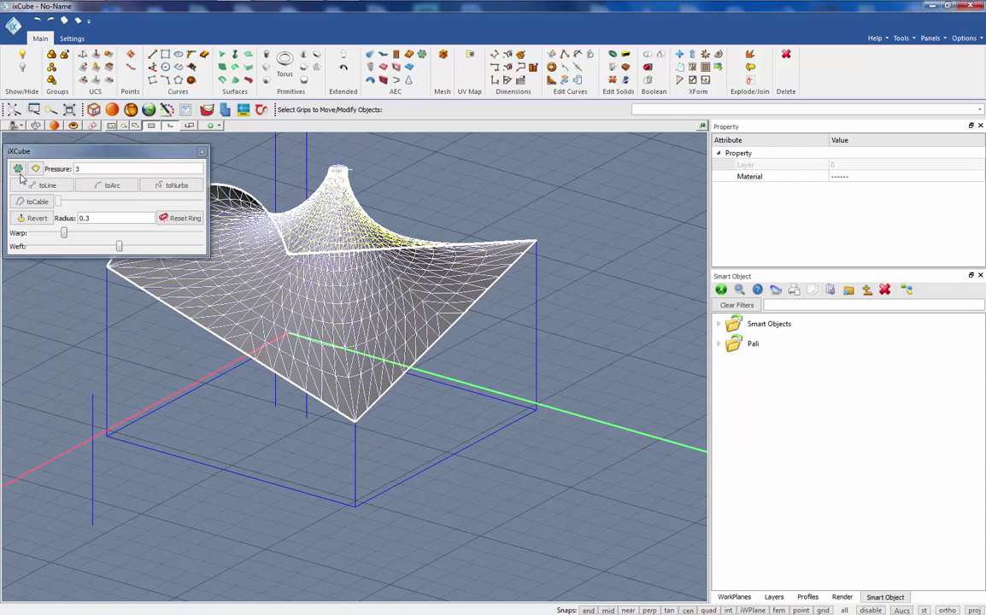
pyautogui.click(544, 199)
pyautogui.click(499, 270)
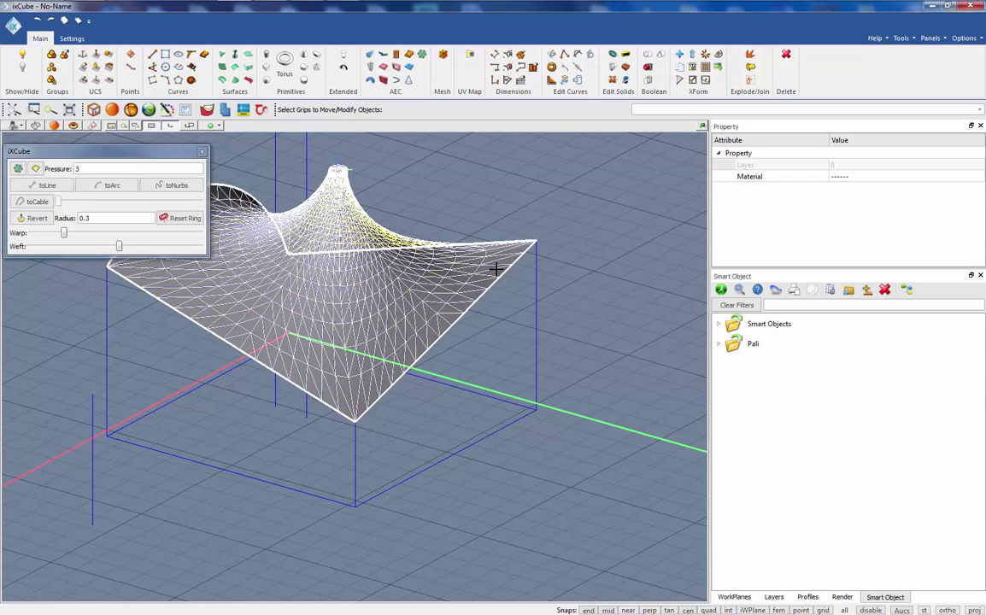
pyautogui.click(599, 192)
pyautogui.click(451, 282)
pyautogui.click(679, 80)
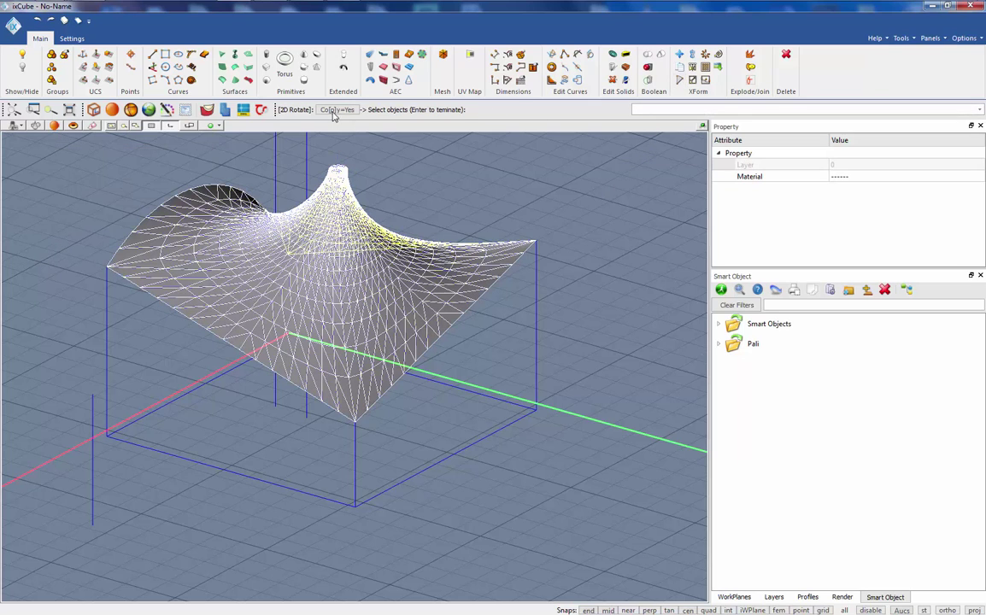
pyautogui.scroll(-2, 509, 179)
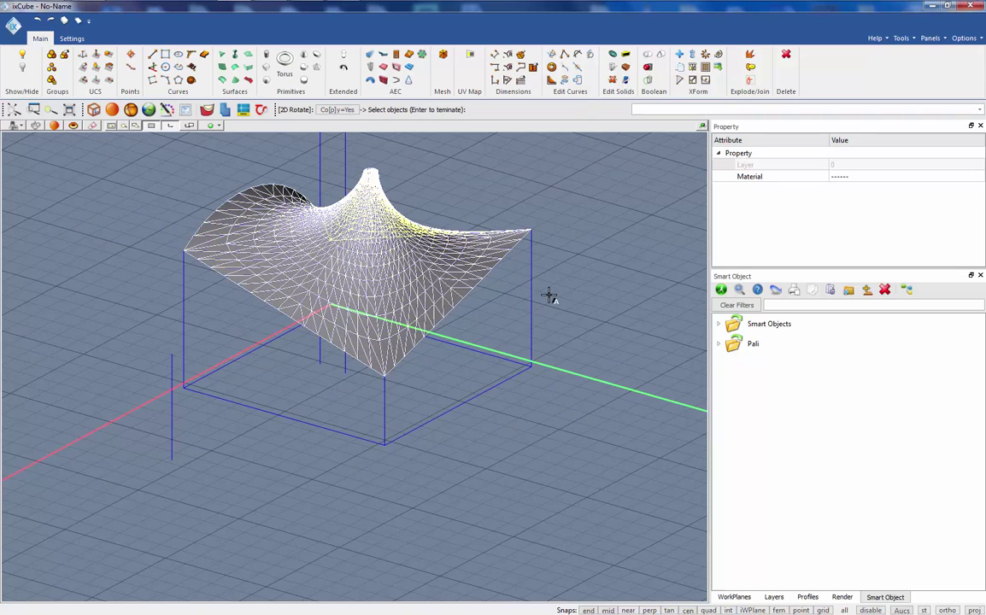
pyautogui.press('Return')
pyautogui.moveTo(480, 348); pyautogui.dragTo(480, 360, button='middle')
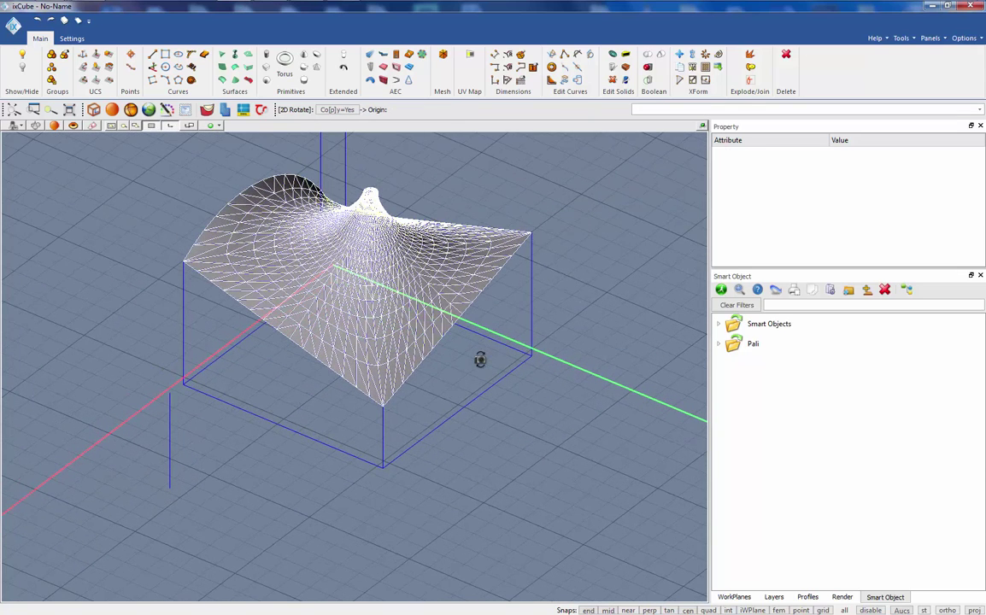
pyautogui.click(384, 464)
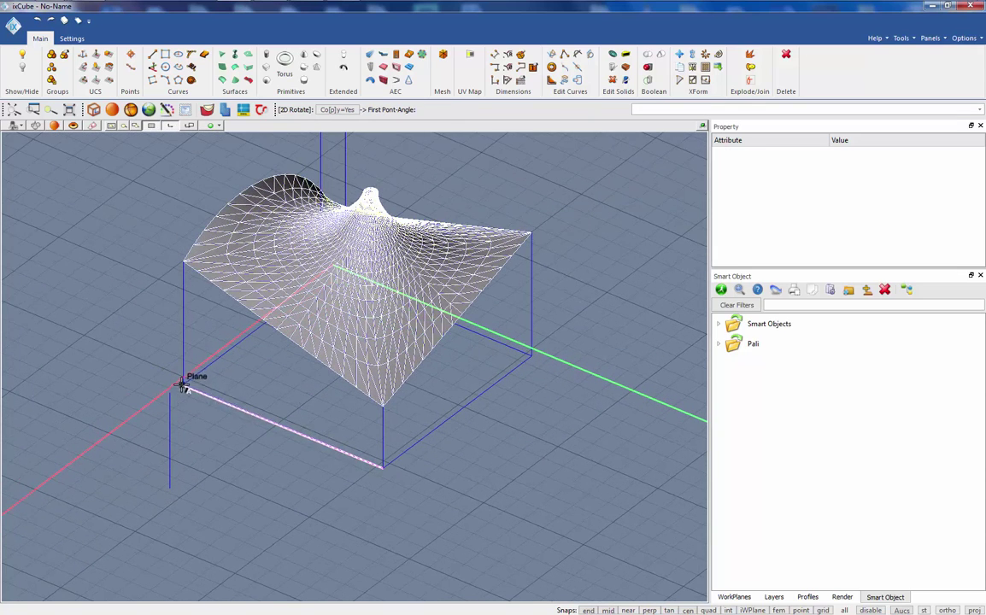
pyautogui.click(182, 386)
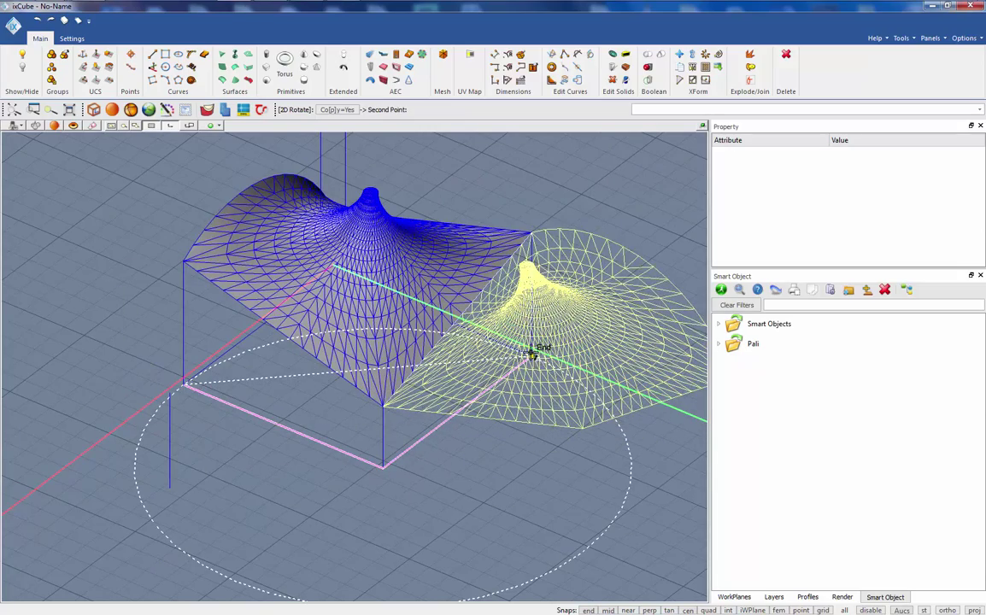
pyautogui.click(531, 353)
pyautogui.press('Escape')
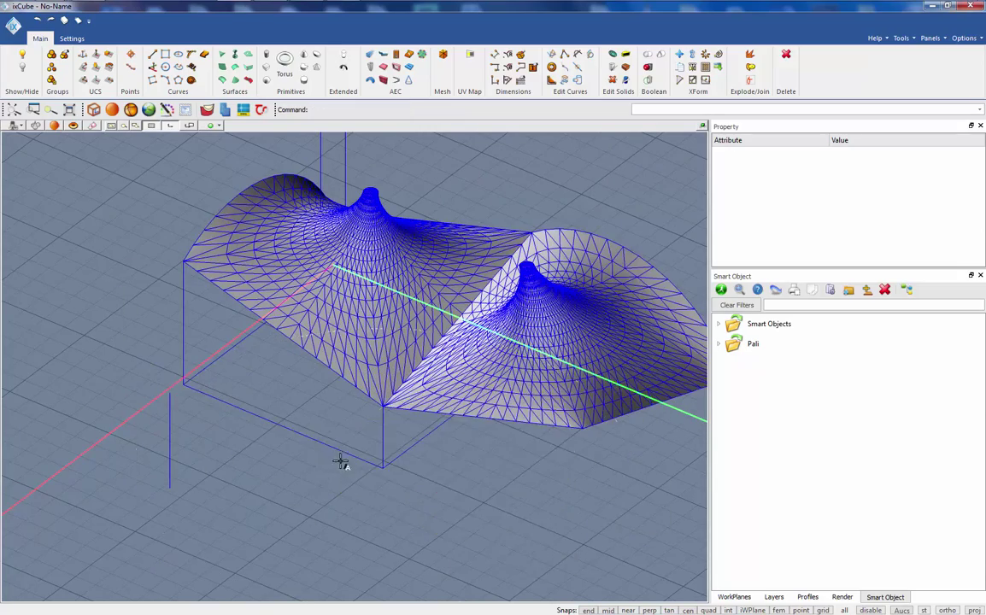
# Change the copied membrane's edge shared with the original membrane from a beam to a cable
pyautogui.moveTo(340, 461); pyautogui.dragTo(418, 432, button='middle')
pyautogui.click(421, 342)
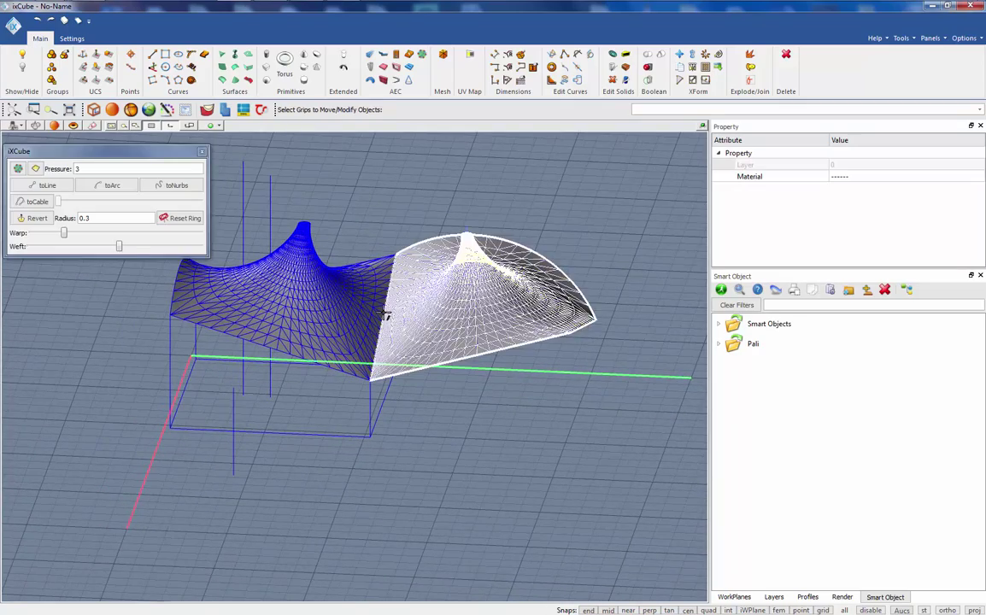
pyautogui.scroll(6, 387, 315)
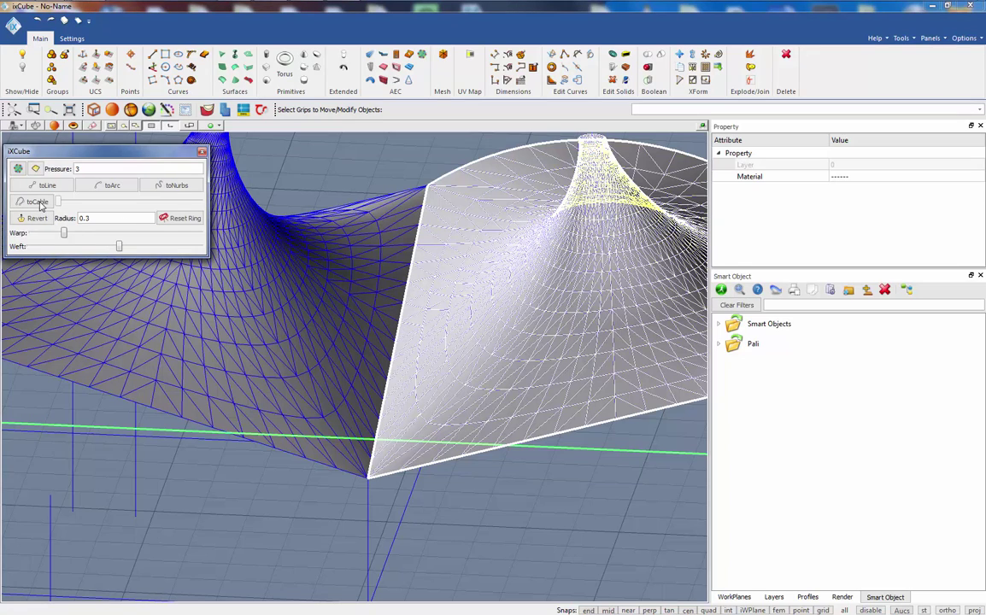
pyautogui.scroll(5, 391, 424)
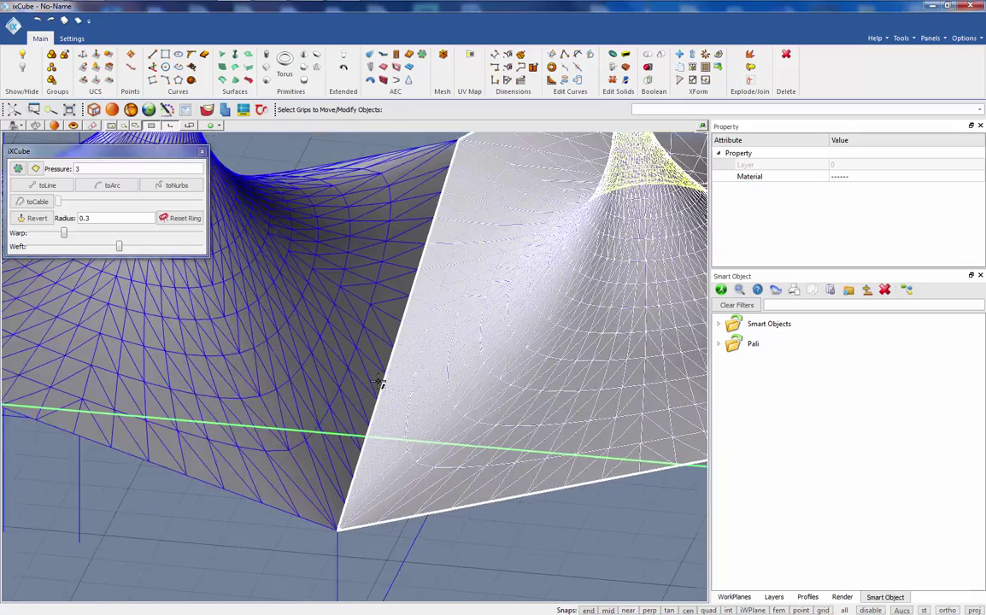
pyautogui.scroll(-1, 388, 372)
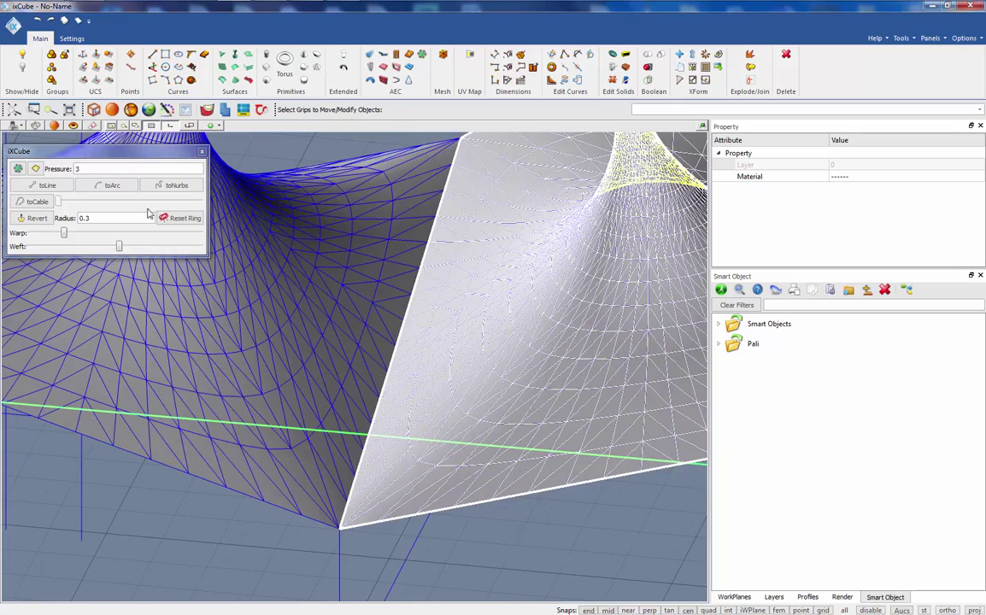
pyautogui.click(336, 148)
pyautogui.click(439, 288)
pyautogui.click(422, 267)
pyautogui.click(31, 200)
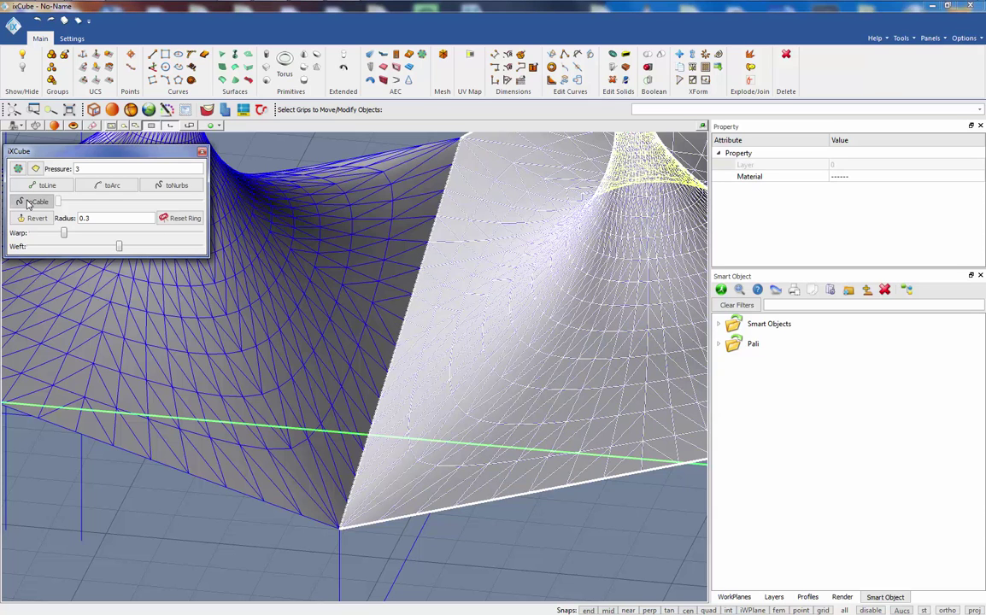
pyautogui.click(326, 173)
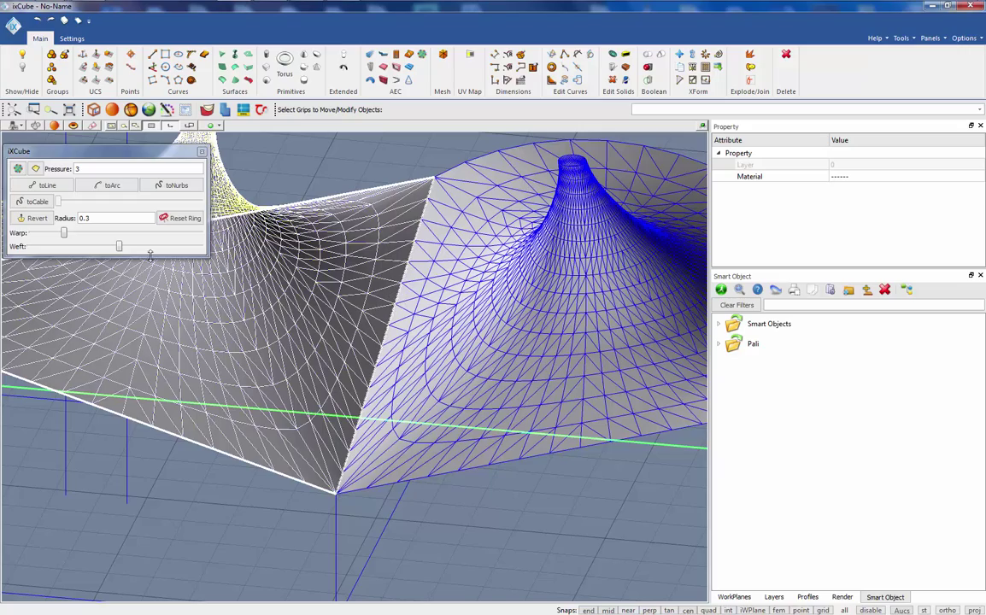
# Change the original membrane's edge shared with the copy from a beam to a cable
pyautogui.click(37, 205)
pyautogui.scroll(-1, 349, 257)
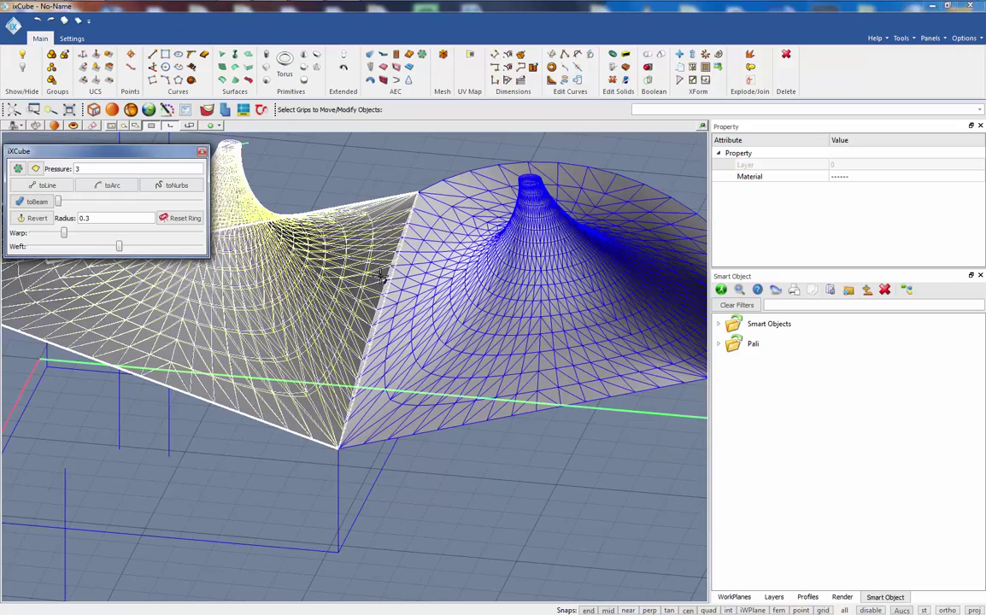
pyautogui.click(357, 194)
# Examine the shared cable edge between the two membranes up close, from the side and from above
pyautogui.scroll(6, 447, 410)
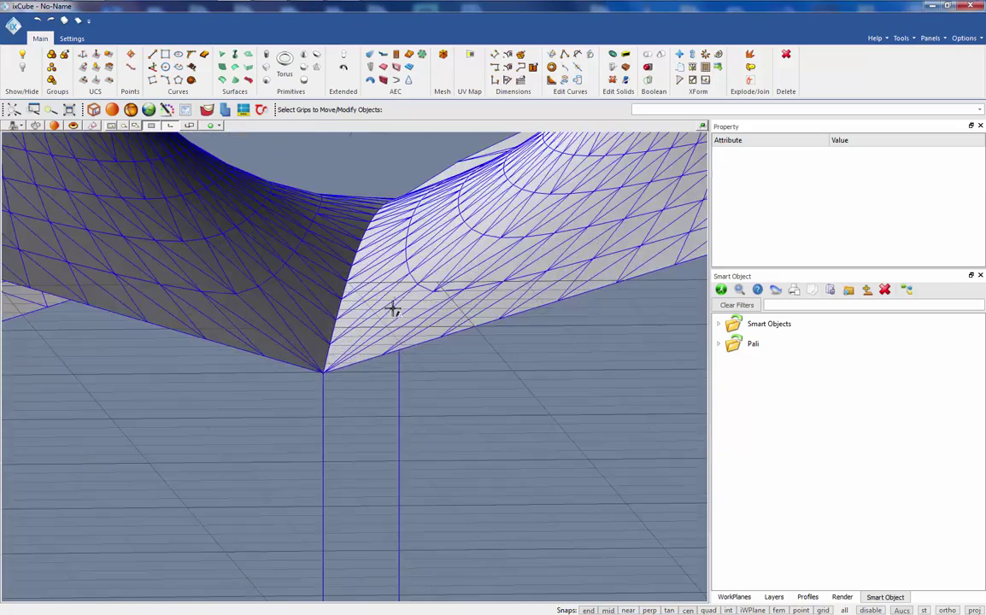
pyautogui.moveTo(414, 301); pyautogui.dragTo(392, 275, button='middle')
pyautogui.scroll(5, 369, 262)
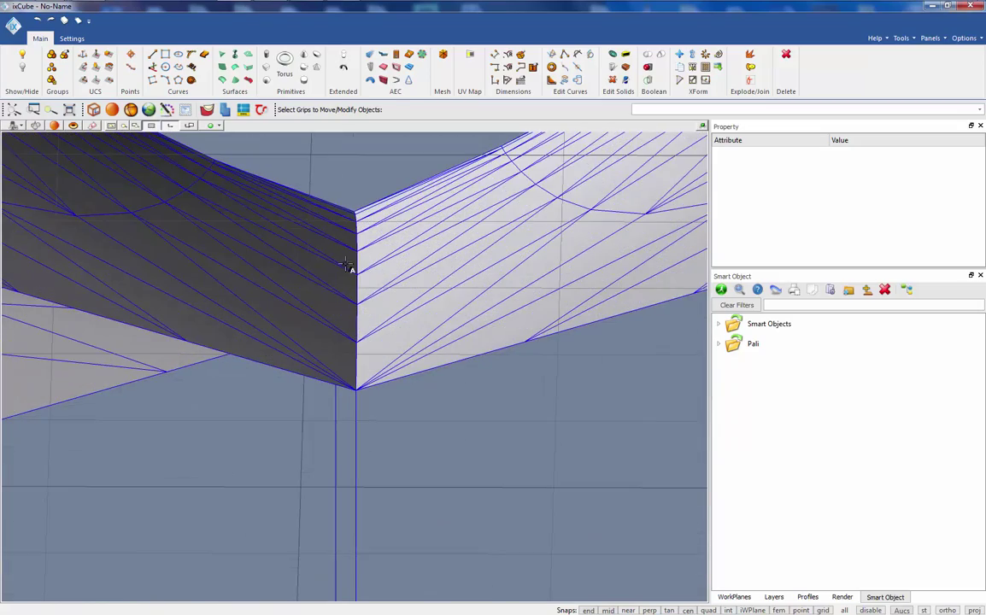
pyautogui.scroll(-3, 425, 285)
pyautogui.scroll(-4, 436, 307)
pyautogui.moveTo(504, 387); pyautogui.dragTo(489, 455, button='middle')
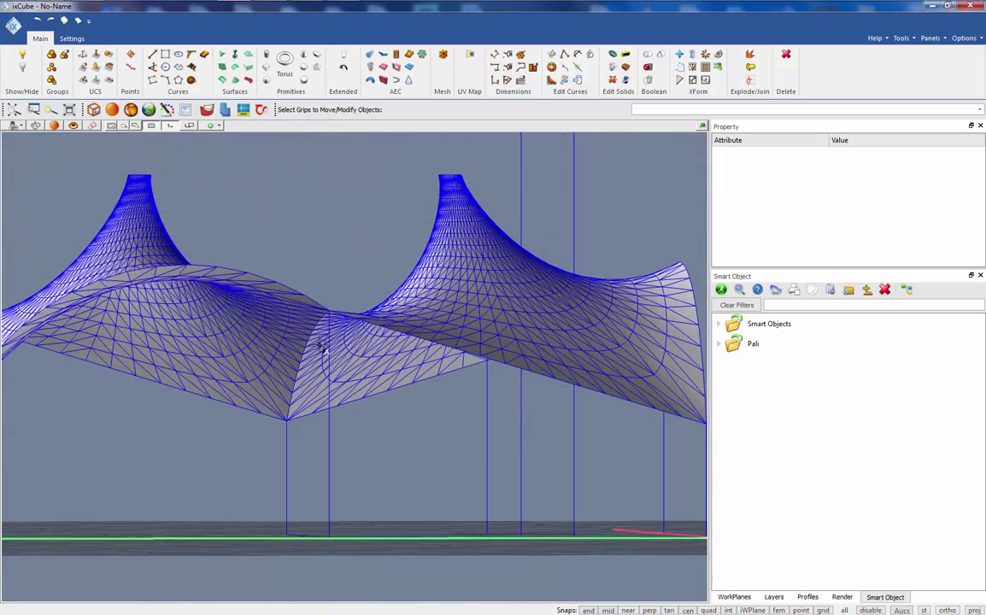
pyautogui.scroll(3, 317, 343)
pyautogui.scroll(-5, 281, 432)
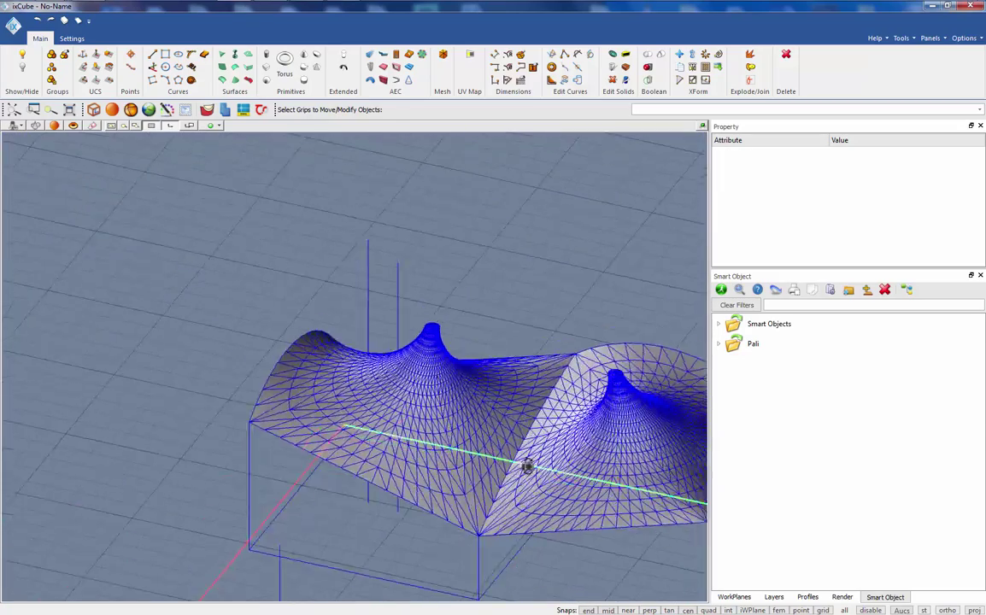
pyautogui.keyDown('shift'); pyautogui.moveTo(527, 466); pyautogui.dragTo(321, 415, button='middle'); pyautogui.keyUp('shift')
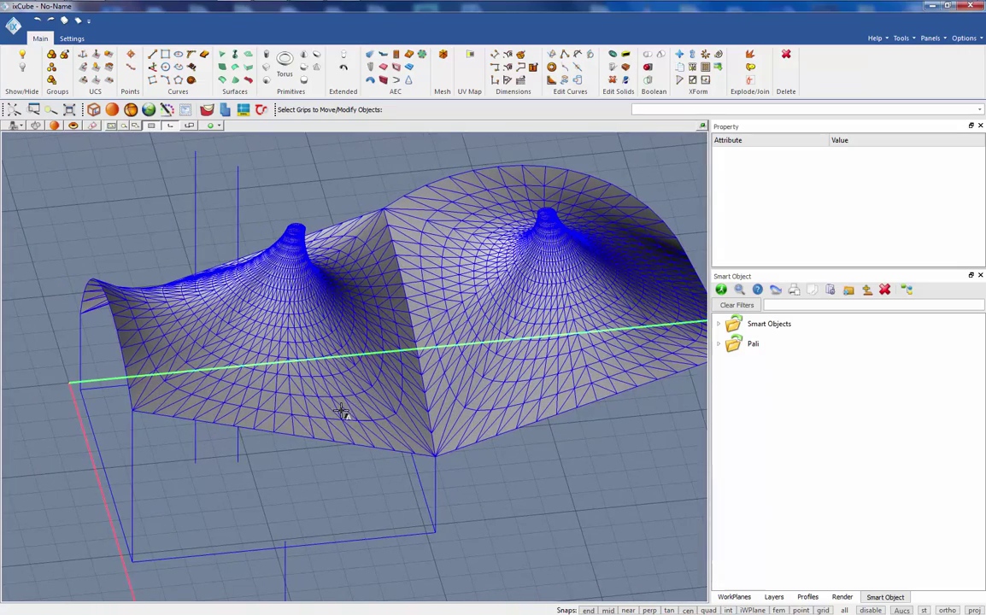